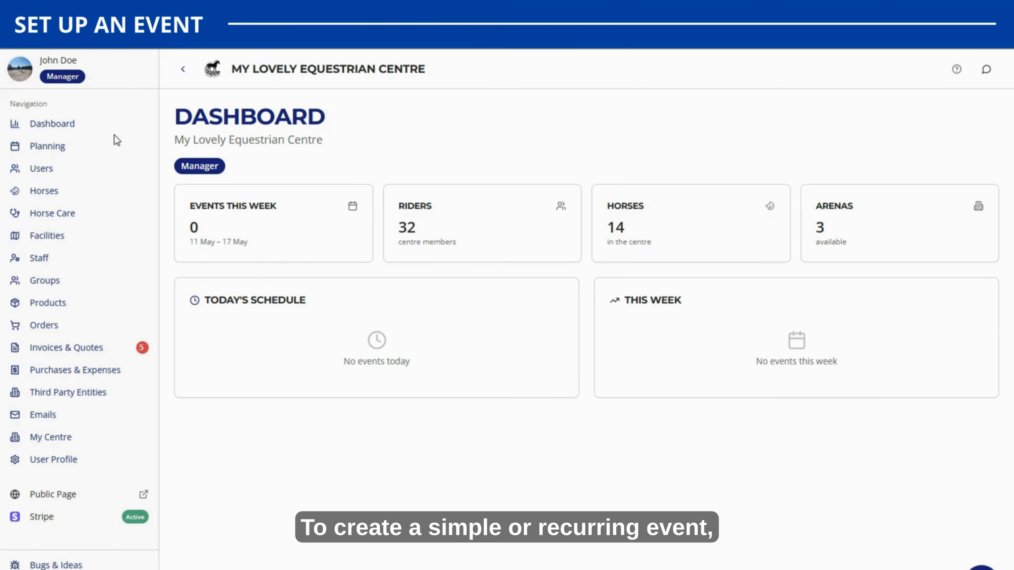
Start a new event in the planning calendar's week view for Sunday 17 May 2026, 10:00 to 14:00
click(86, 148)
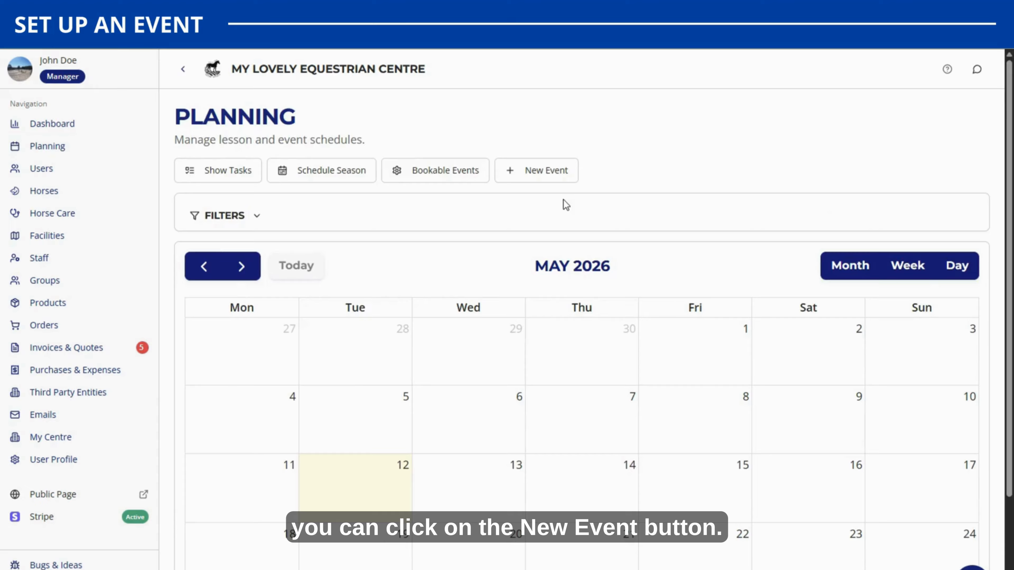
scroll(566, 204, down, 2)
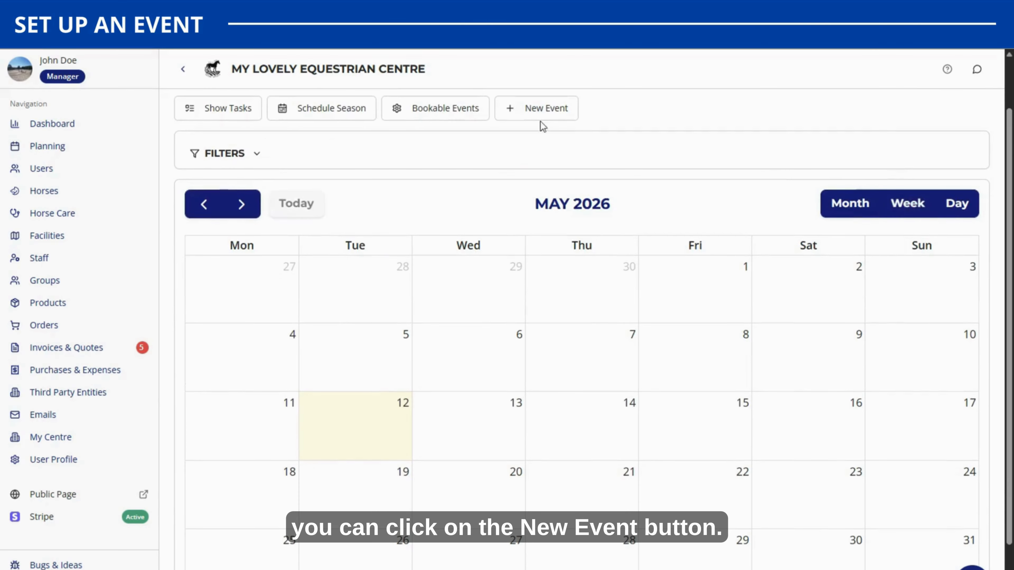
click(531, 115)
click(796, 117)
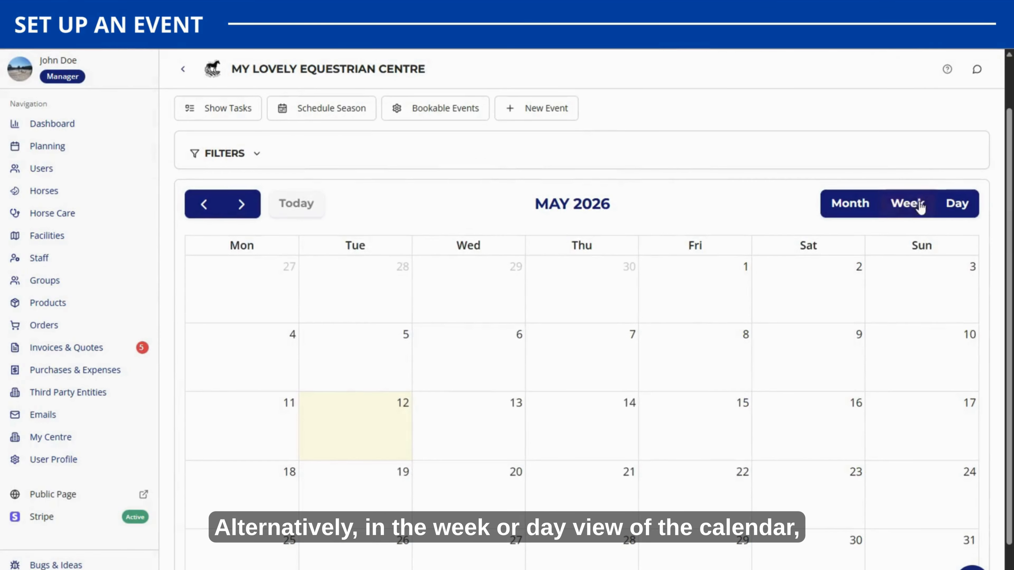
click(917, 205)
drag(918, 404, 935, 523)
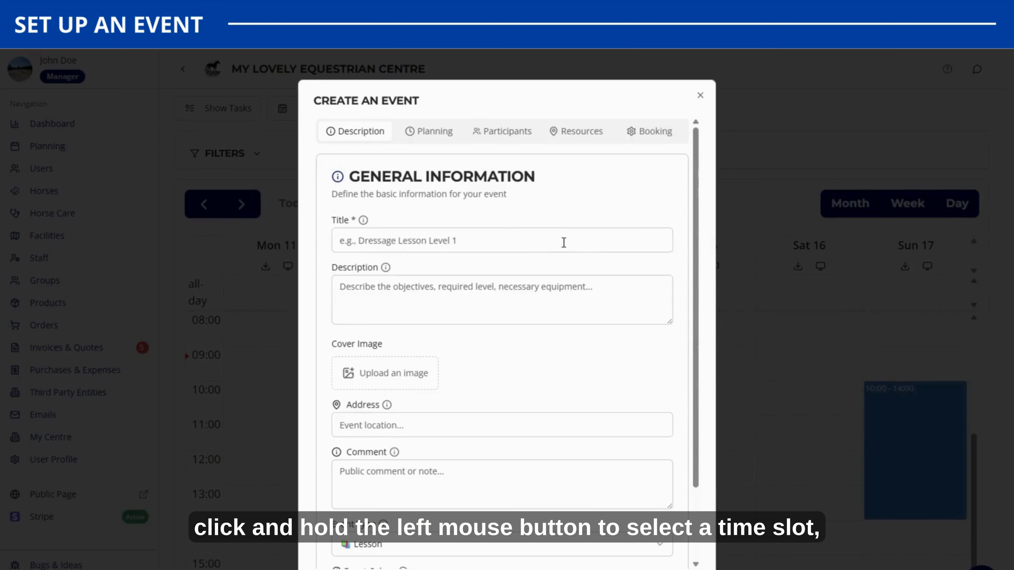
Title the event Introductory Lesson and set its colour to the predefined blue #3B82F6
click(559, 234)
text(Introdu)
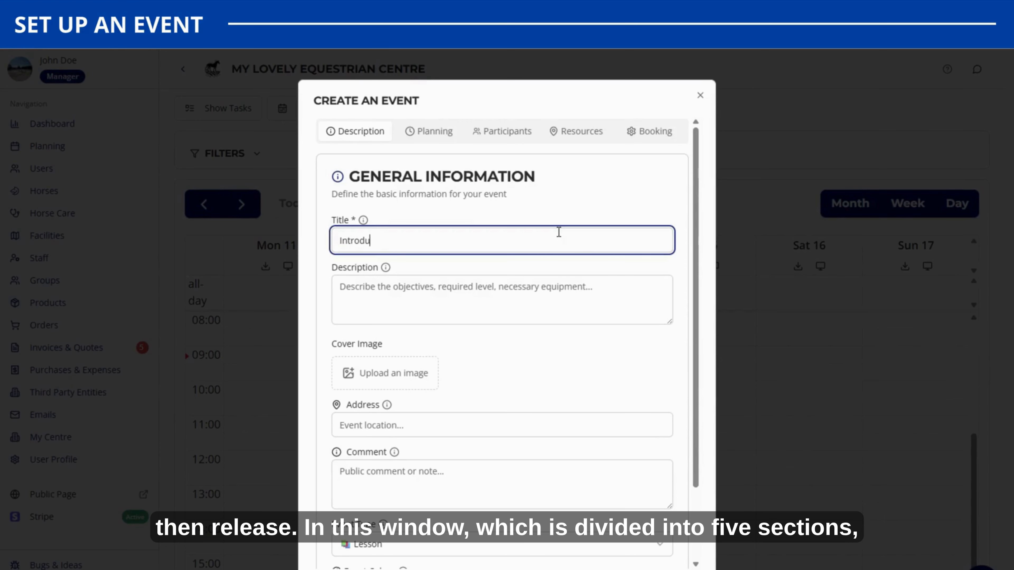
text(ctory Lesson)
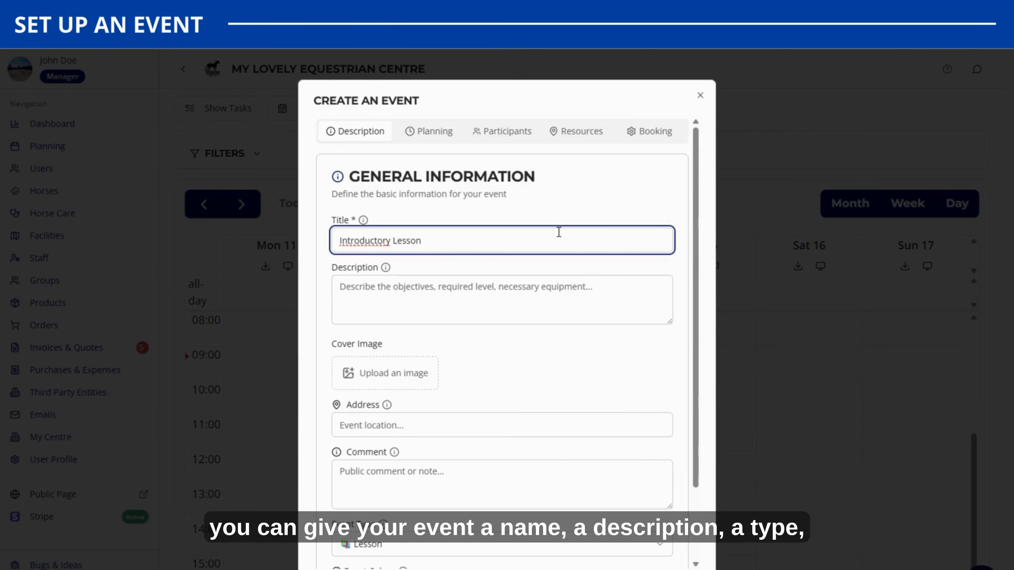
scroll(489, 251, down, 2)
scroll(489, 251, down, 1)
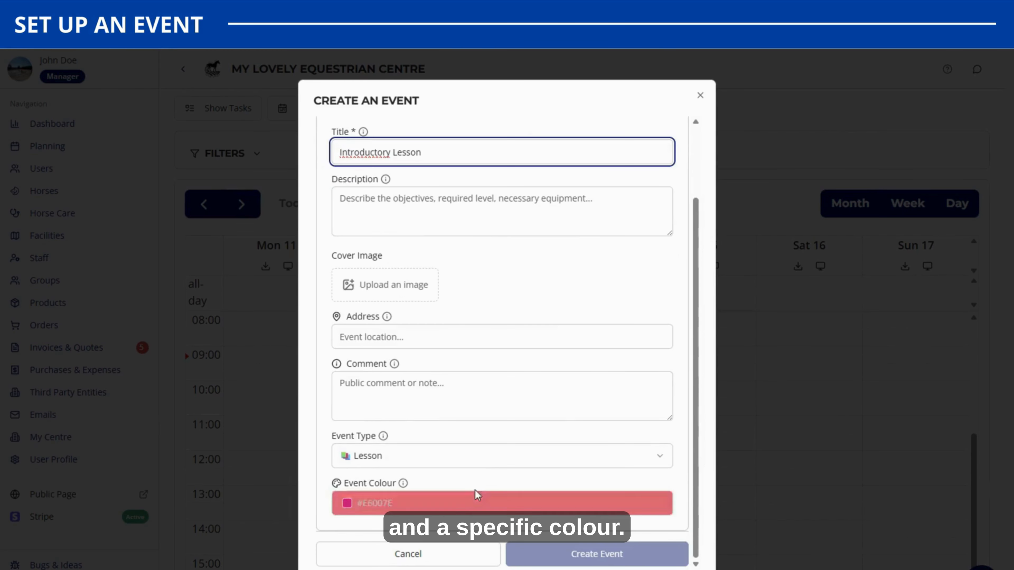
click(453, 504)
click(529, 386)
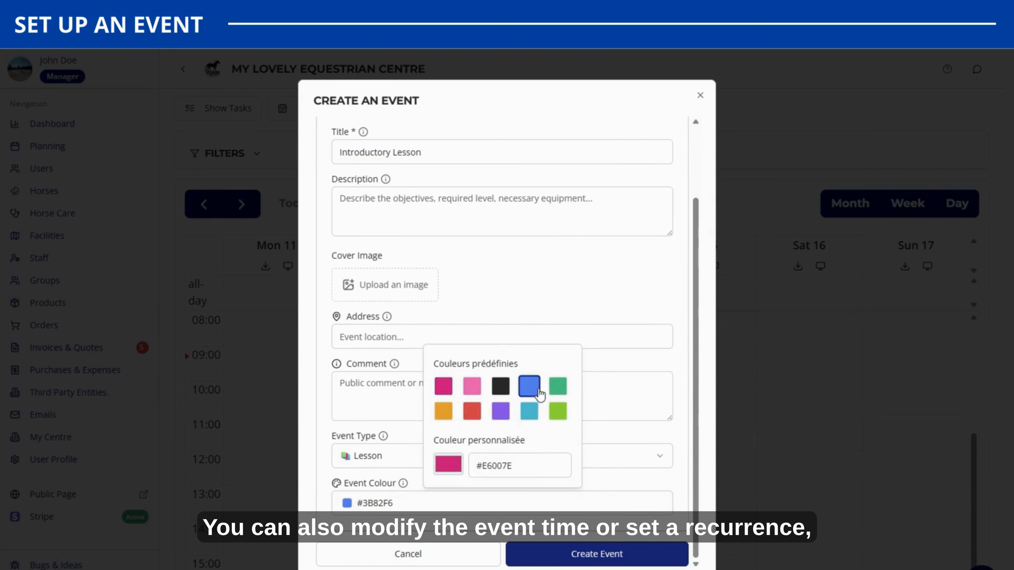
Examine the event's schedule settings and the available recurrence frequencies
scroll(570, 285, up, 3)
click(452, 141)
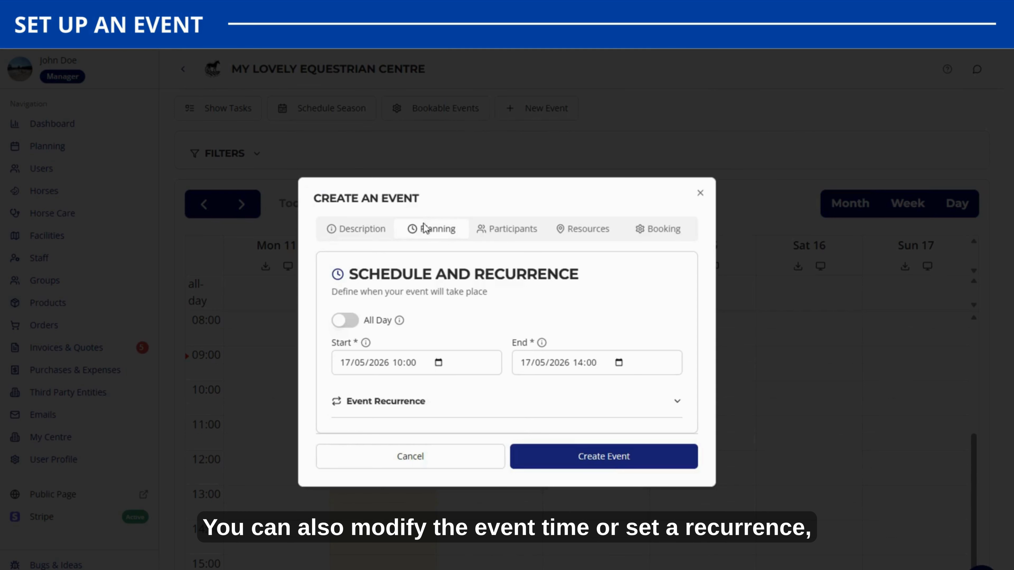
click(523, 412)
click(475, 425)
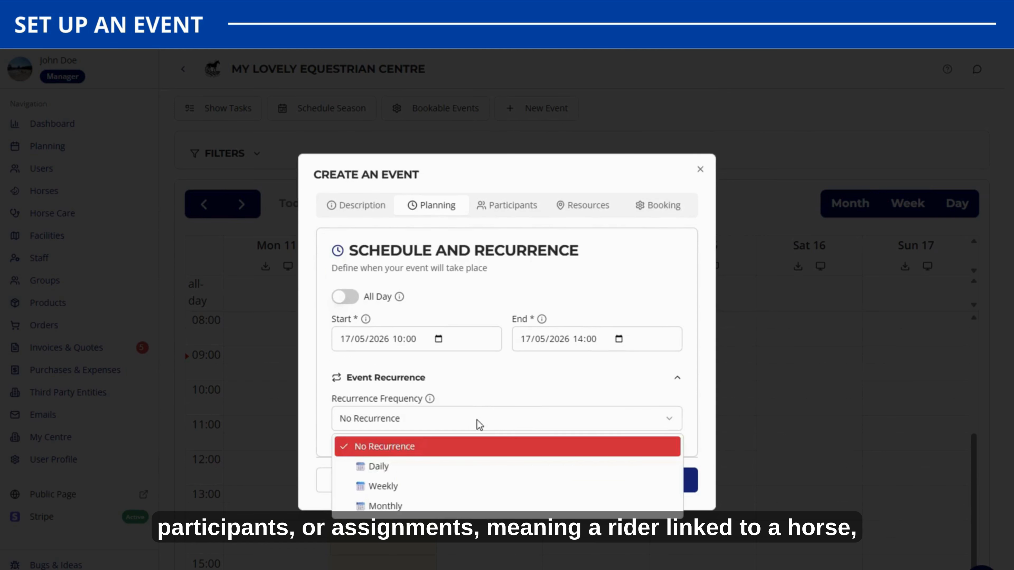
click(477, 423)
Review the event's supervising team choices and its participant and assignment options
click(518, 205)
click(491, 249)
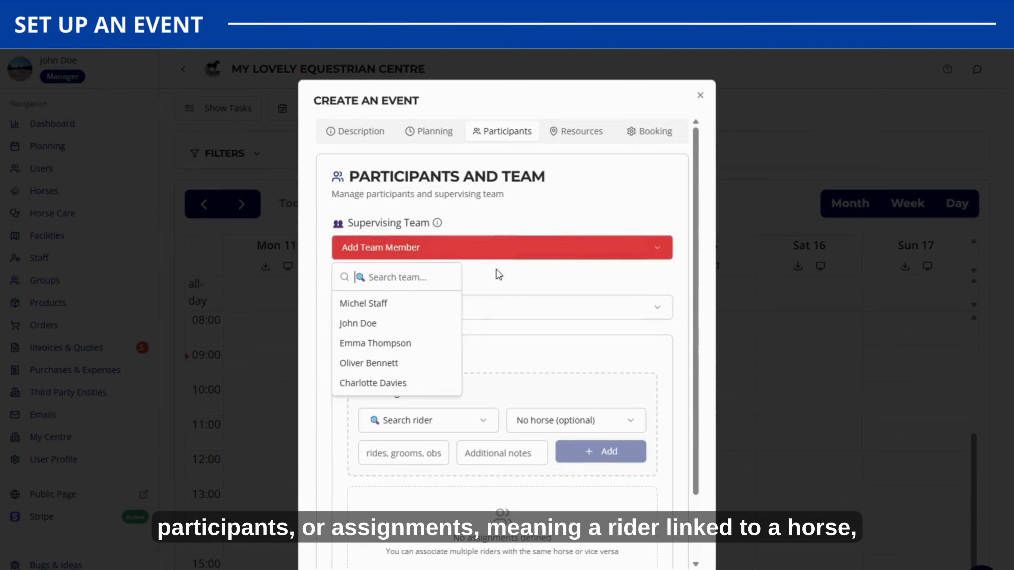
click(579, 183)
scroll(561, 229, down, 2)
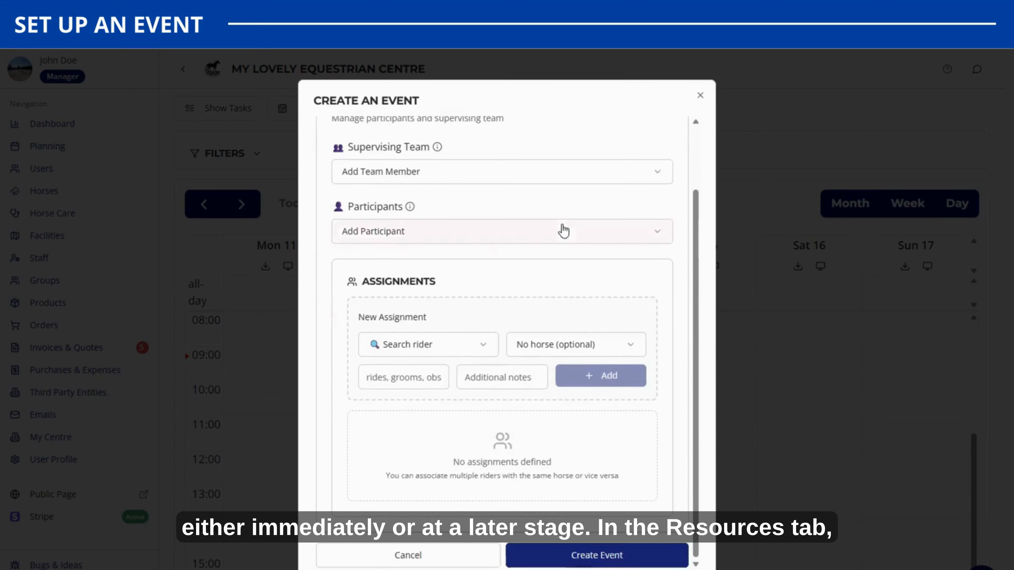
scroll(570, 188, up, 2)
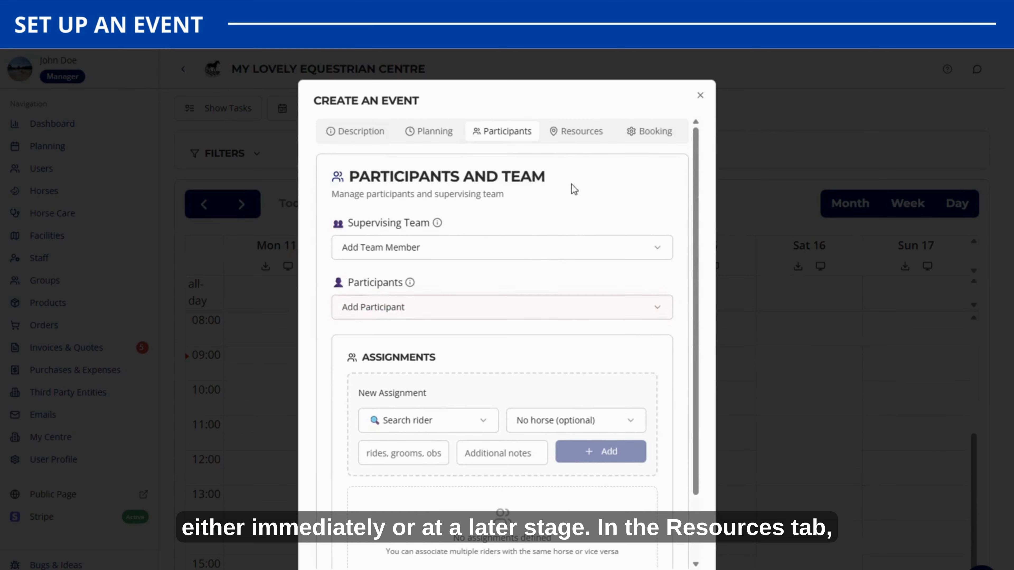
Look through the horse and arena choices in the event's resources
click(583, 136)
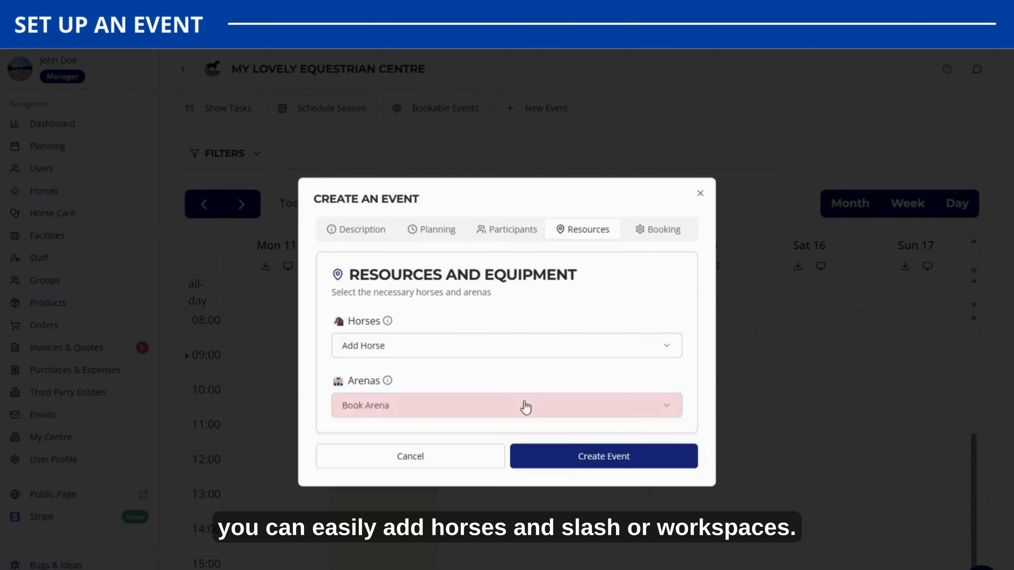
click(526, 408)
click(550, 351)
click(614, 290)
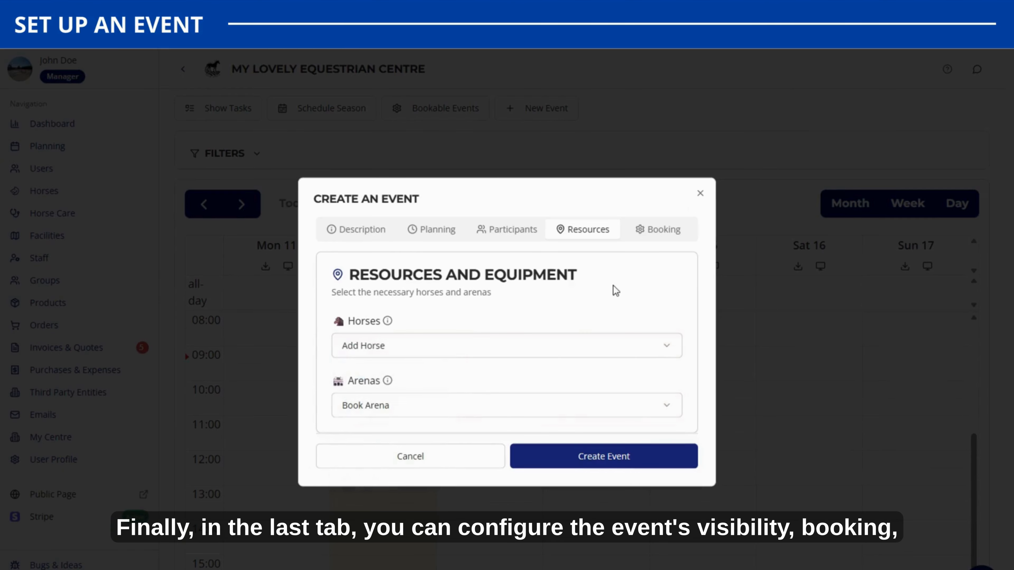
Set the event's visibility level to Public (visible to all) and allow self-registration
click(661, 239)
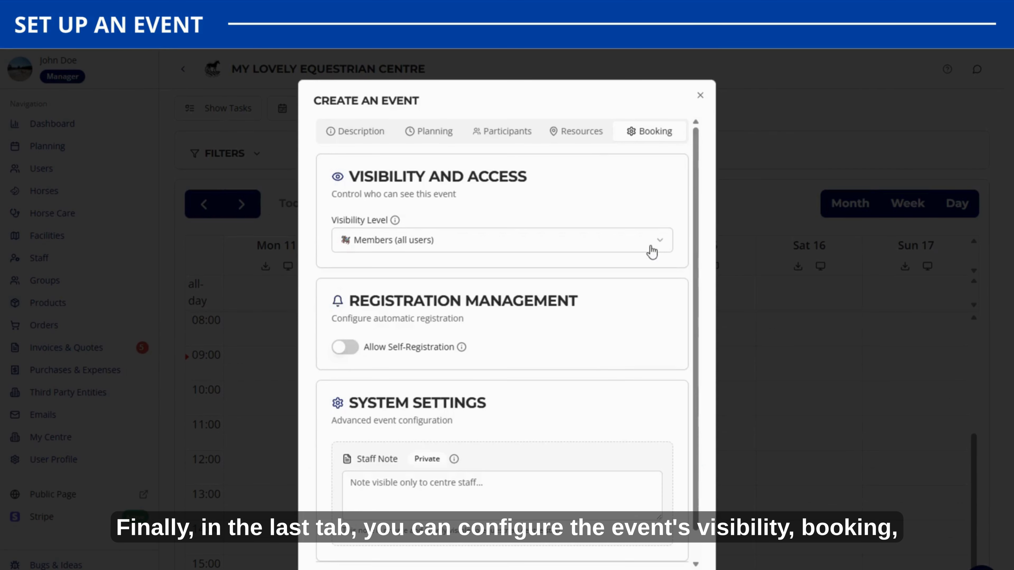
click(590, 251)
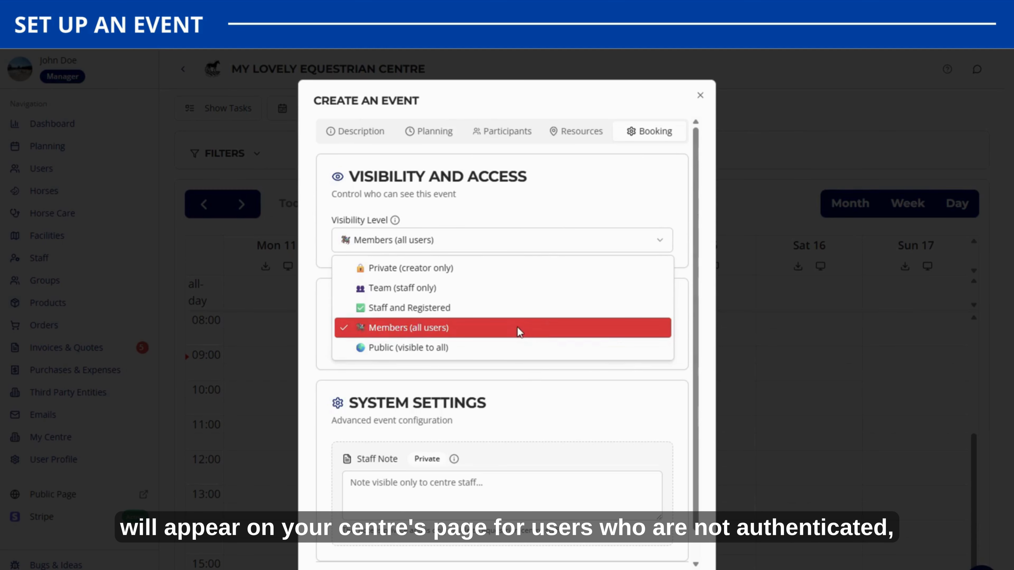
click(511, 352)
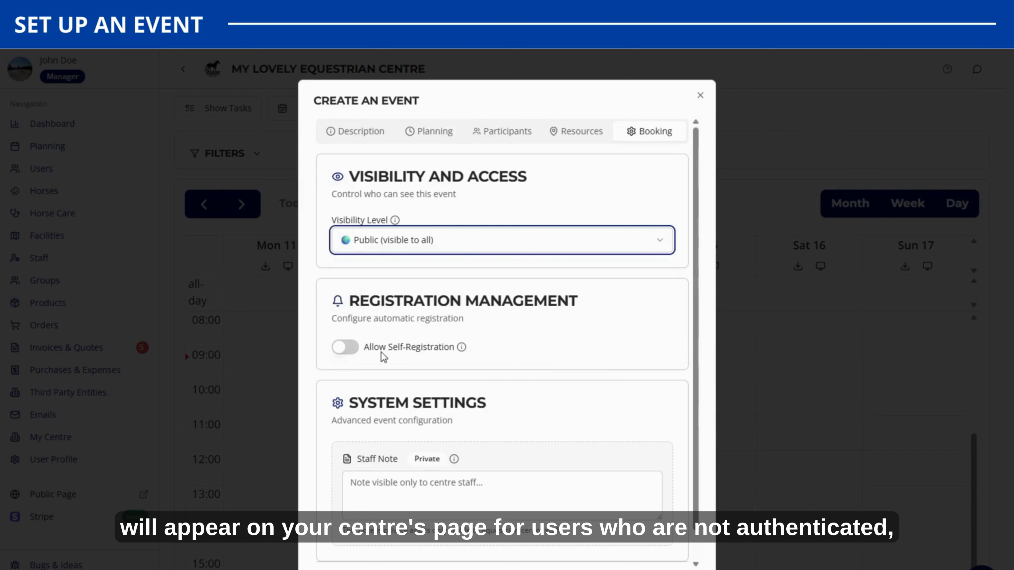
click(349, 353)
click(345, 347)
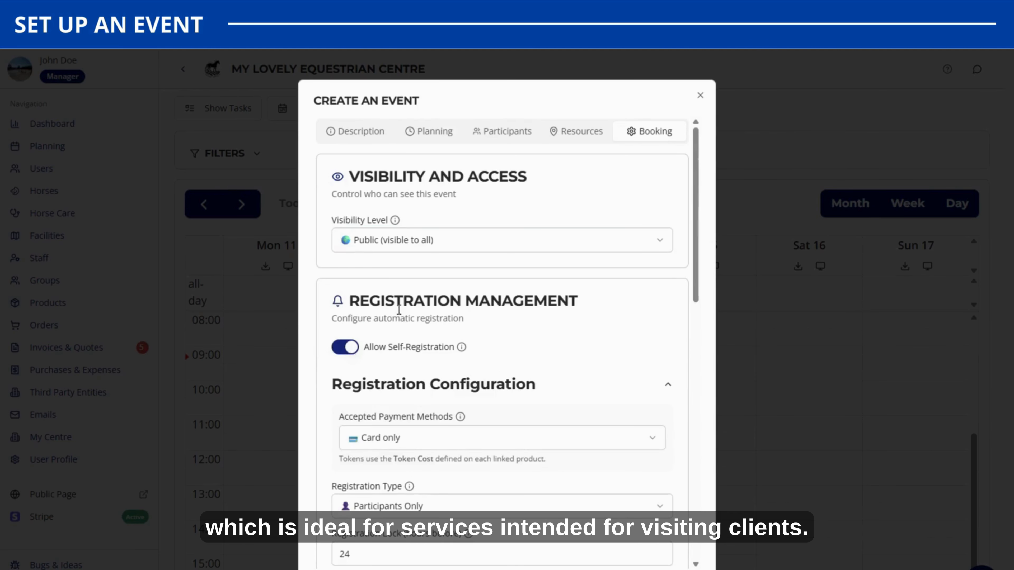
Examine the self-registration conditions, including payment methods, registration type, registration lock, participant limits, and level and age criteria
scroll(398, 306, down, 2)
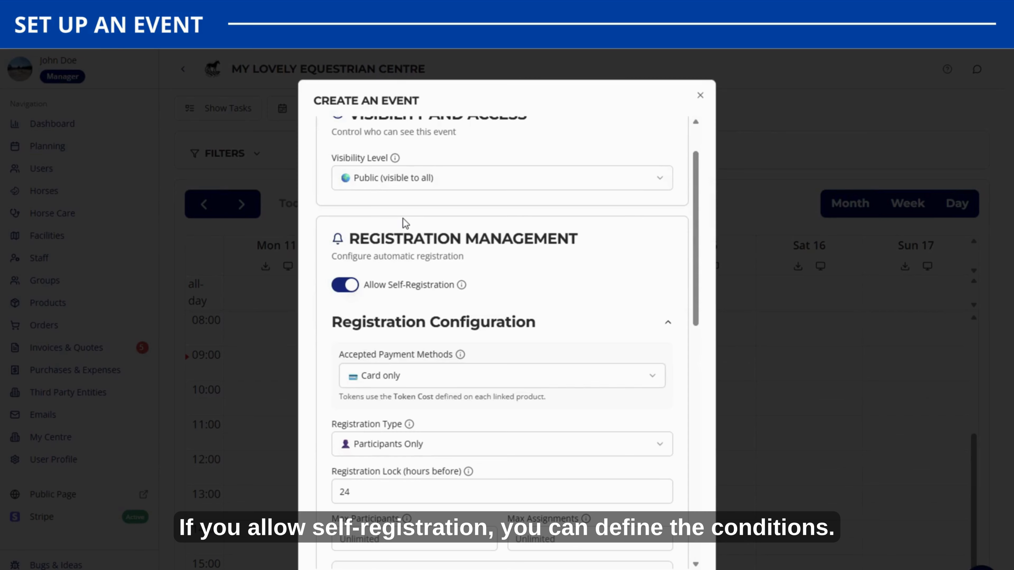
scroll(402, 218, down, 1)
scroll(403, 218, down, 1)
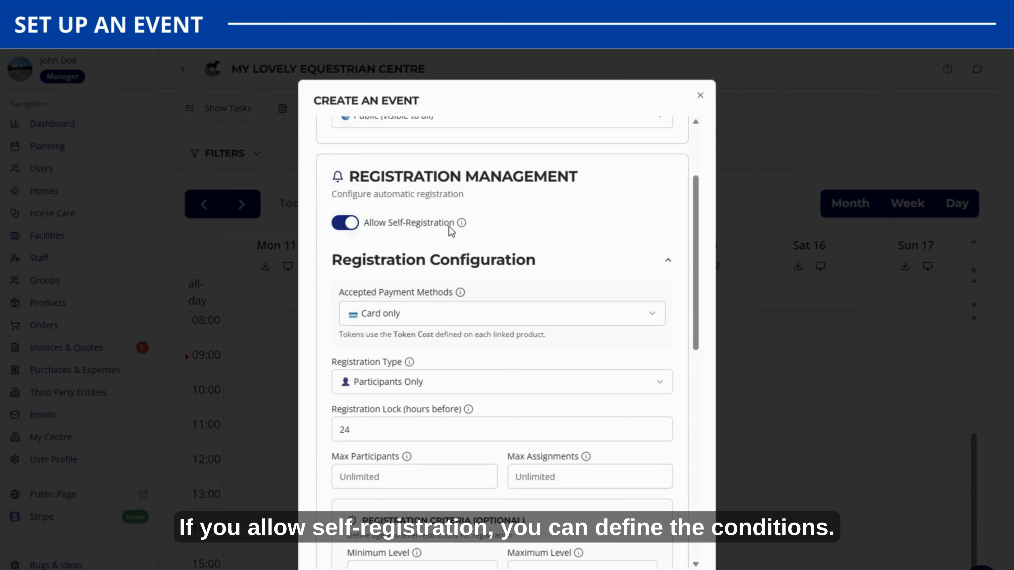
scroll(459, 222, down, 2)
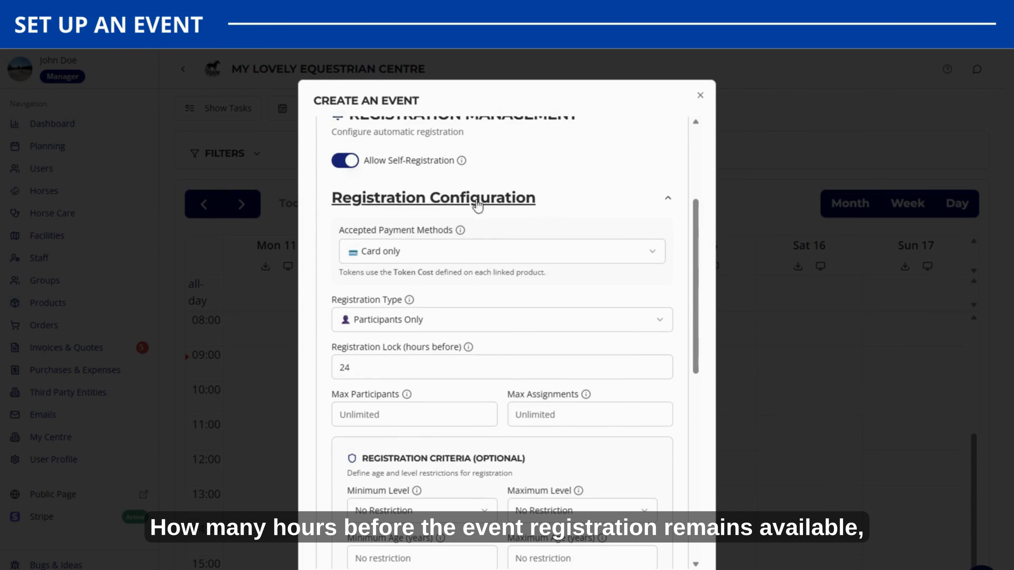
scroll(507, 315, down, 2)
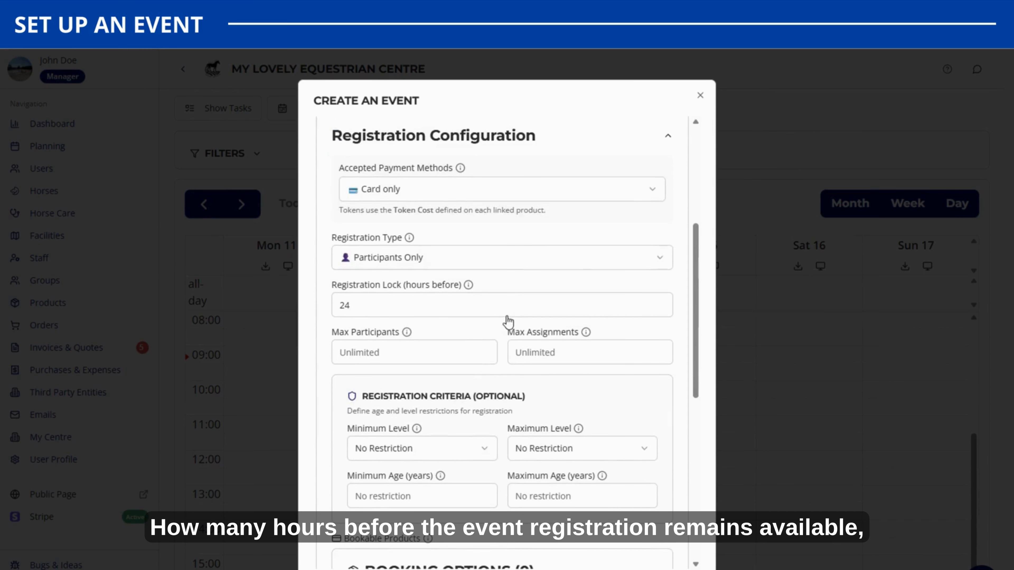
scroll(500, 308, down, 2)
scroll(495, 322, up, 2)
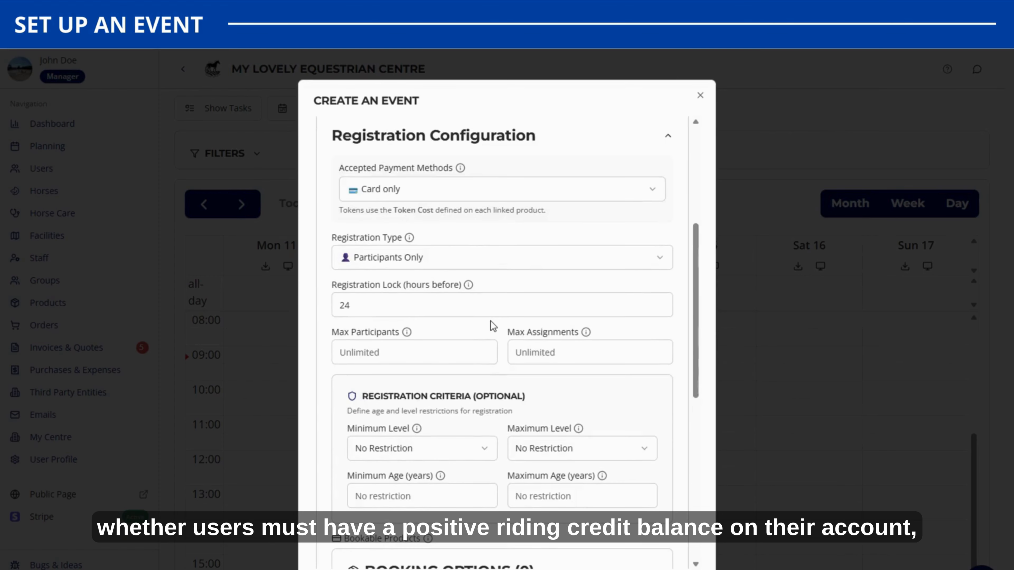
scroll(489, 330, up, 2)
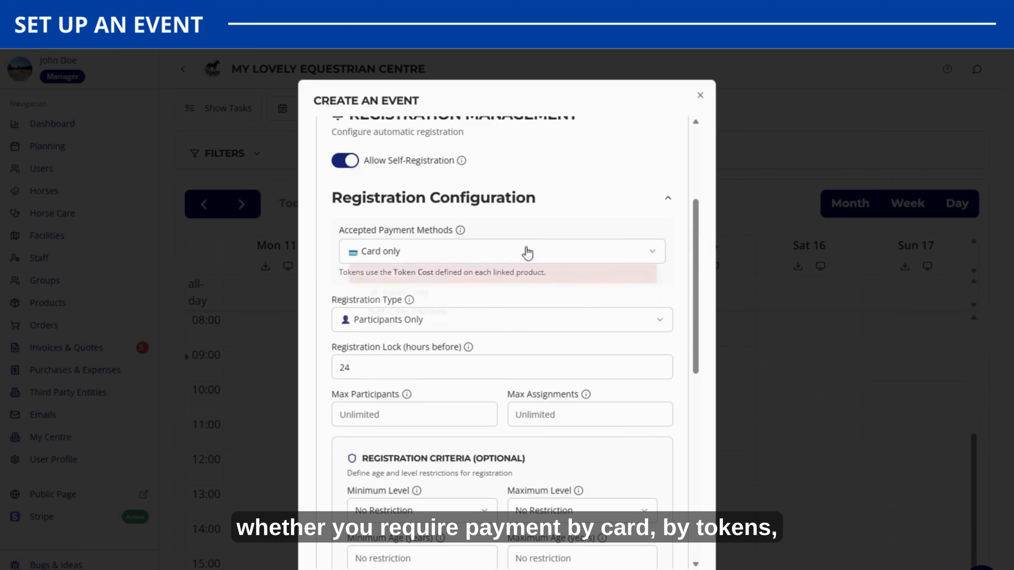
Set the accepted payment methods to Both (rider chooses) and the maximum participants to 10
click(522, 254)
click(485, 319)
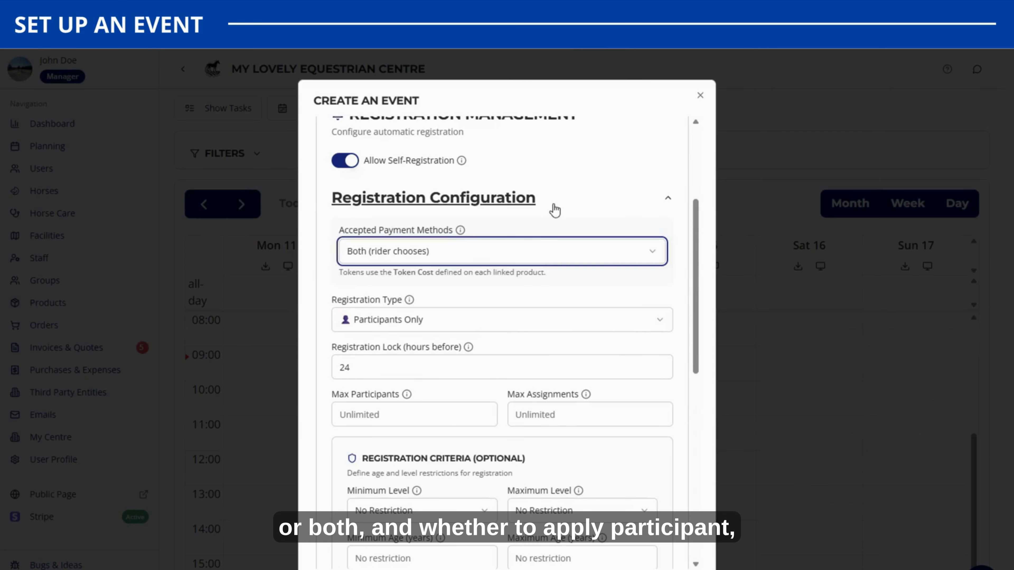
scroll(566, 182, down, 3)
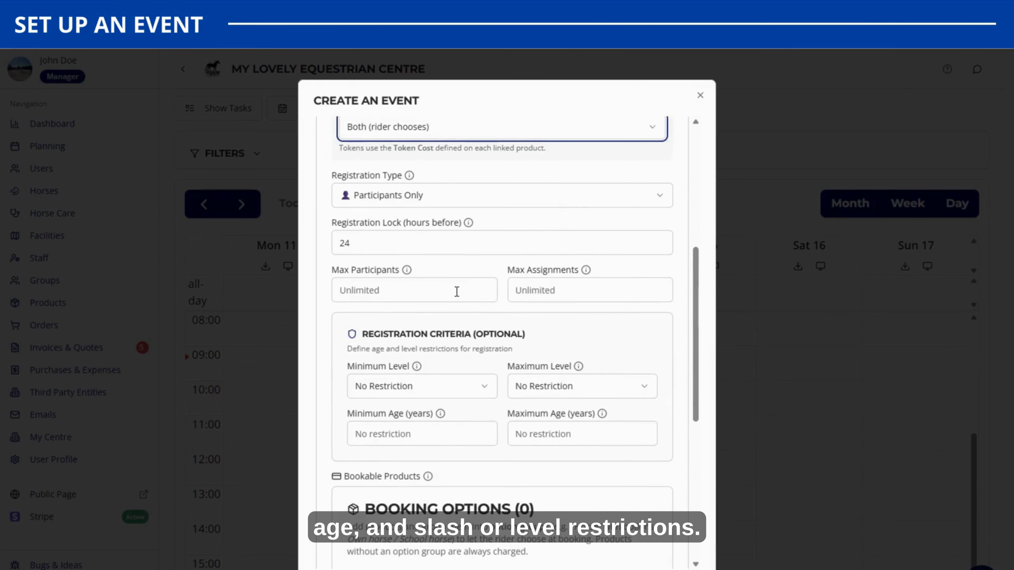
click(456, 292)
text(10)
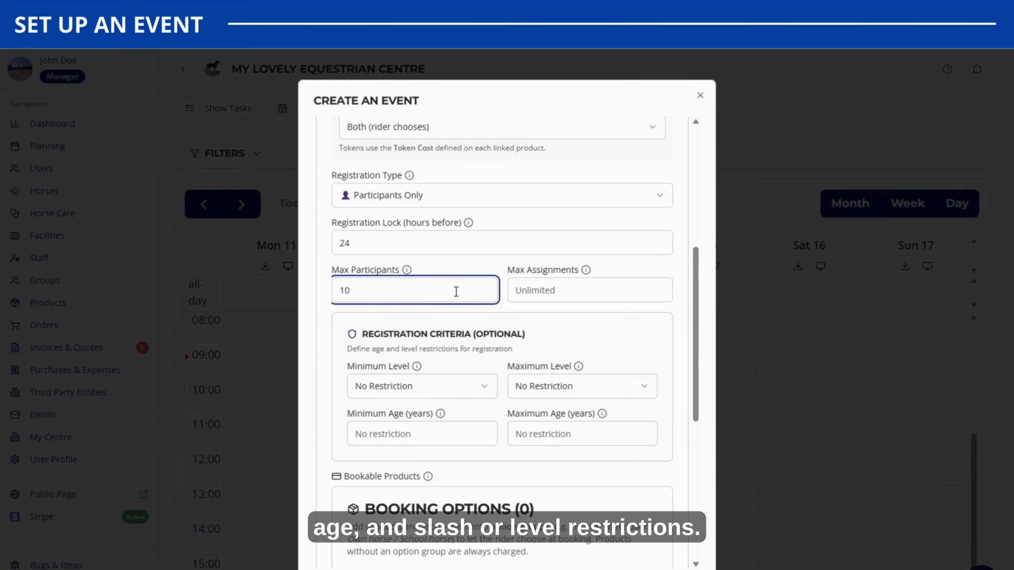
click(483, 262)
Add the School Horse Entry and Own Horse Entry products to the event's booking options
scroll(483, 262, down, 3)
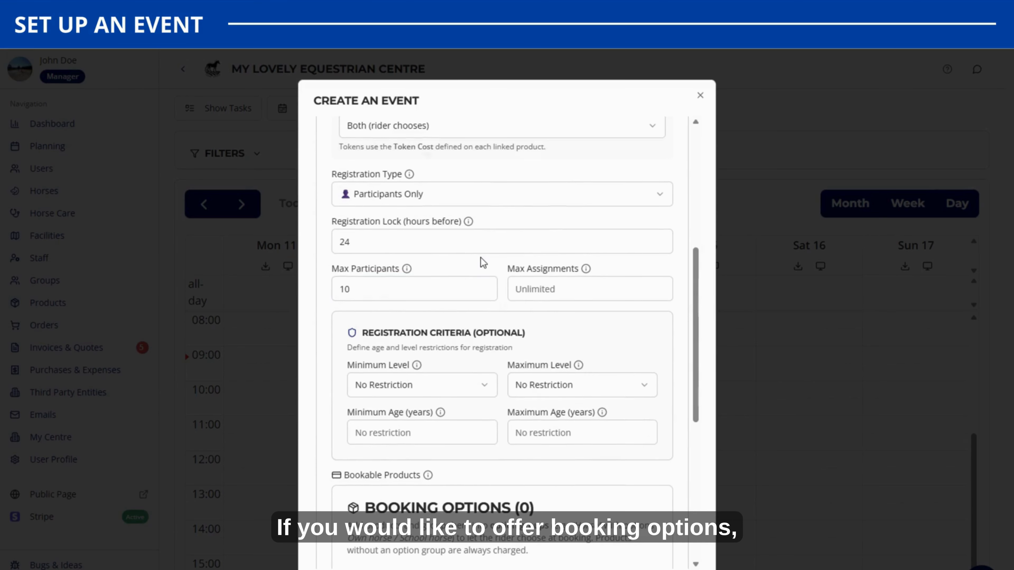
scroll(498, 270, down, 3)
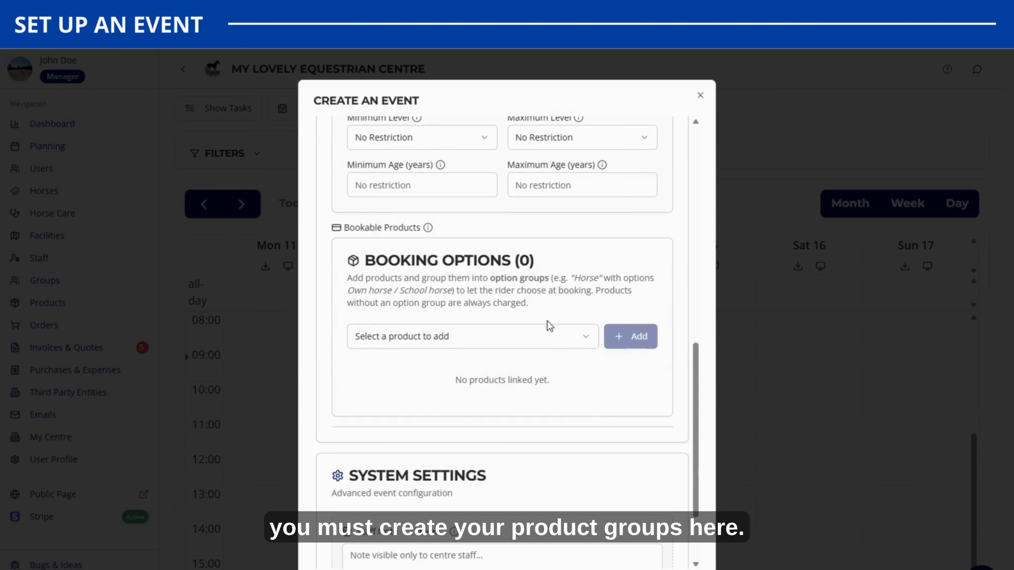
click(554, 339)
click(519, 424)
click(630, 337)
click(555, 337)
click(519, 405)
click(630, 336)
Create an option group named Horse for School Horse Entry and assign Own Horse Entry to the same group
click(502, 452)
click(486, 494)
click(564, 315)
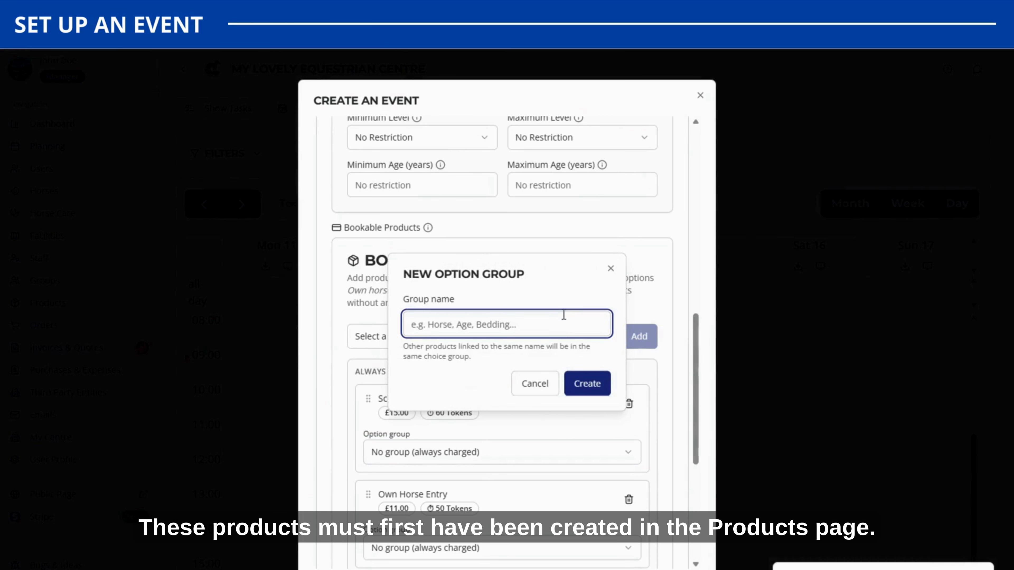
text(Horse)
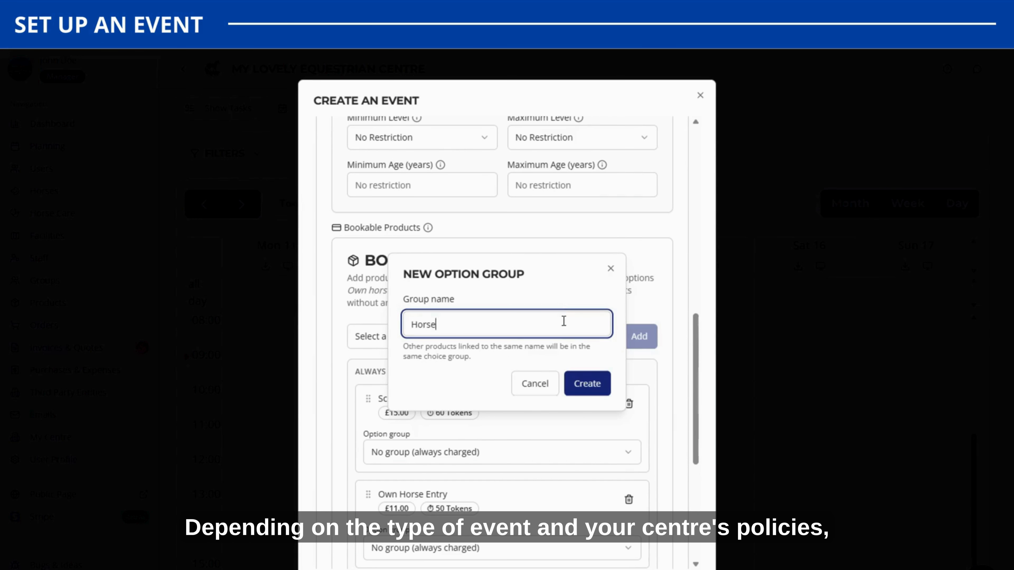
click(586, 383)
scroll(502, 464, down, 5)
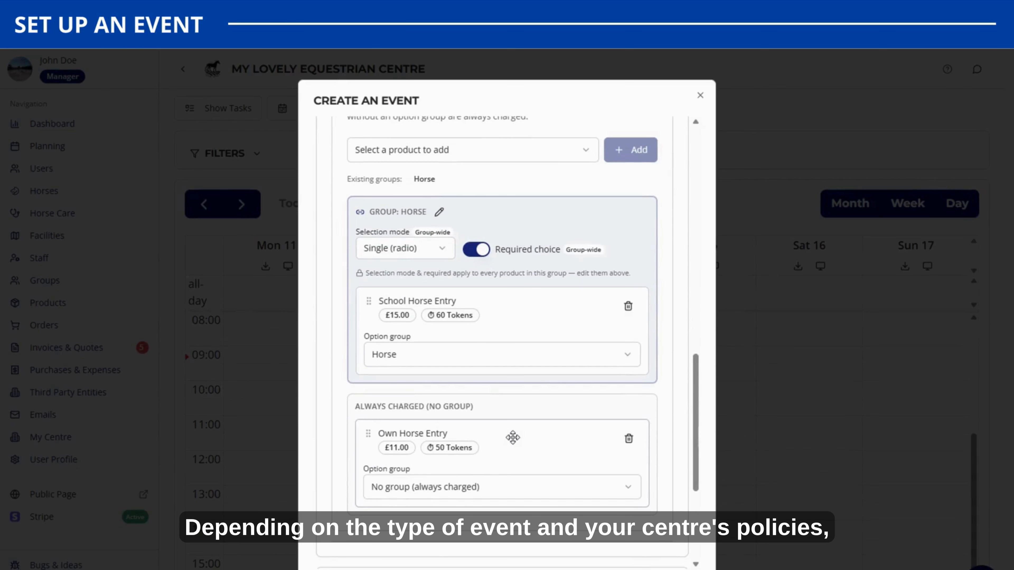
click(471, 487)
click(471, 523)
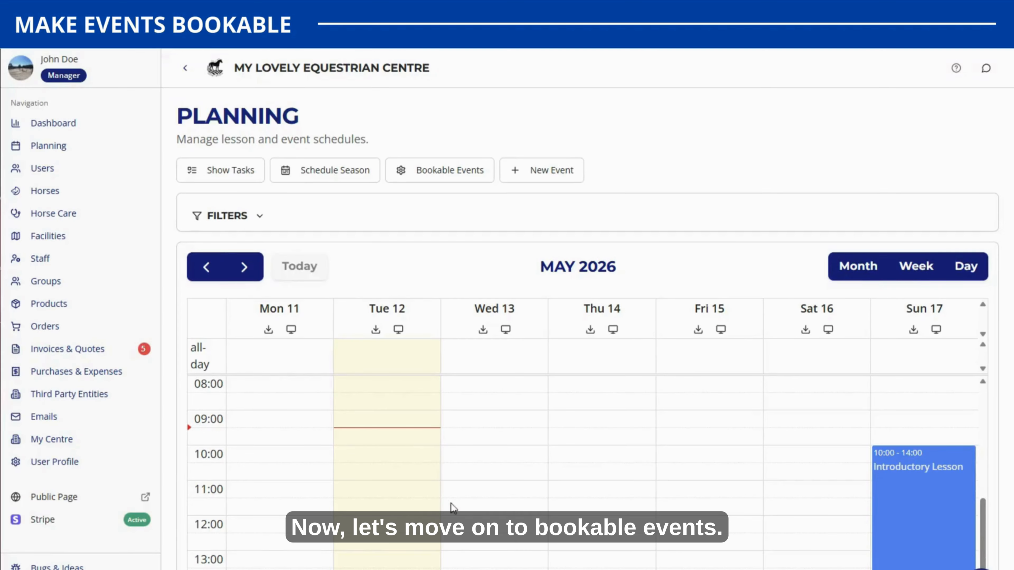
Start a new bookable event template named Trekking and upload the forest trail ride photo as its cover image
click(450, 170)
click(736, 307)
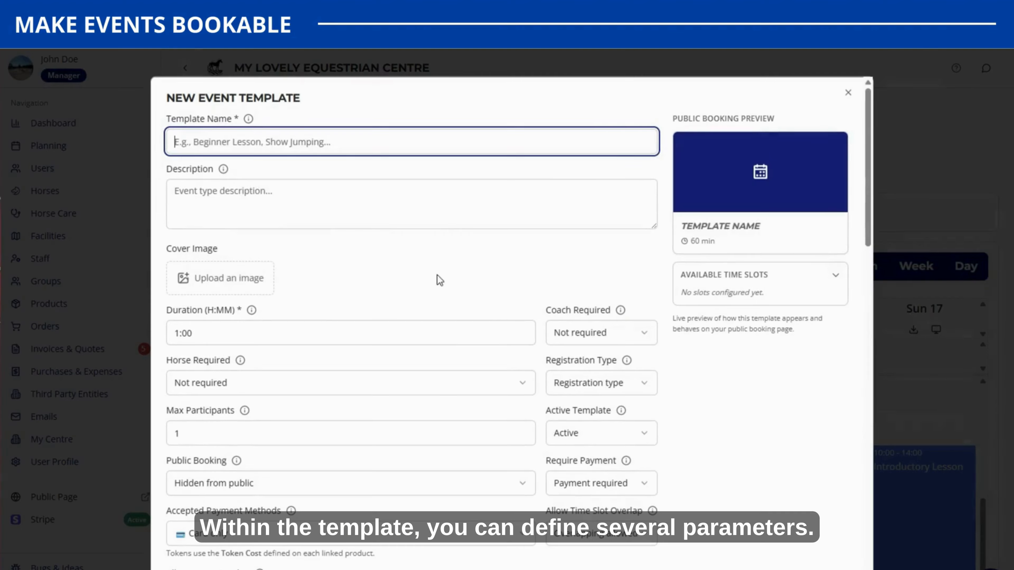
text(Trekking)
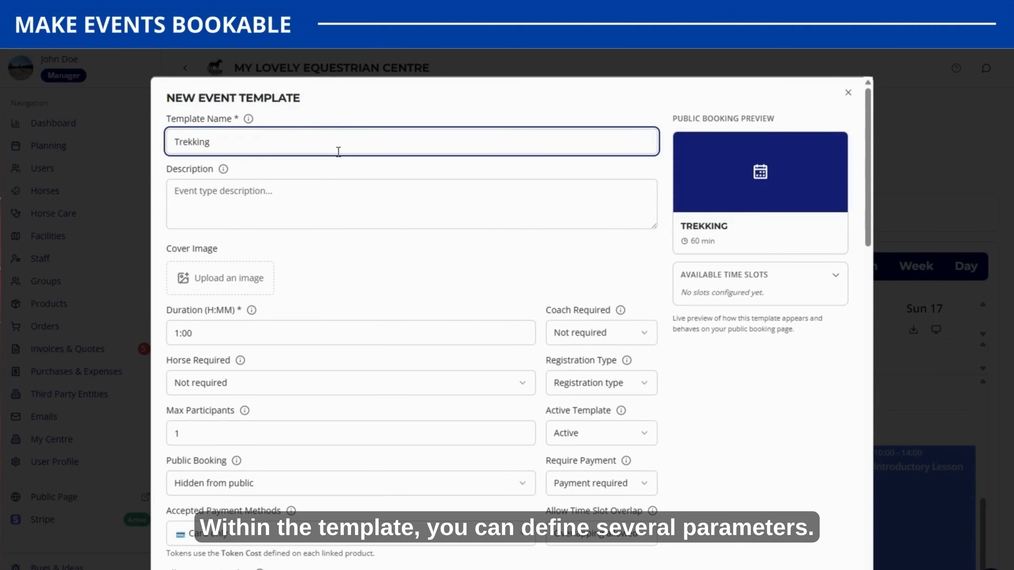
click(231, 291)
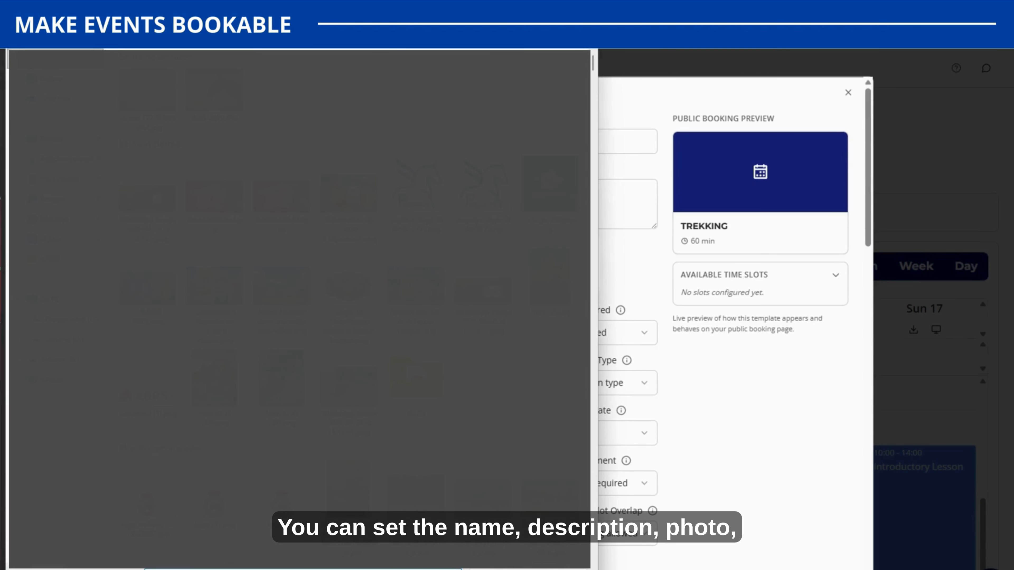
click(497, 569)
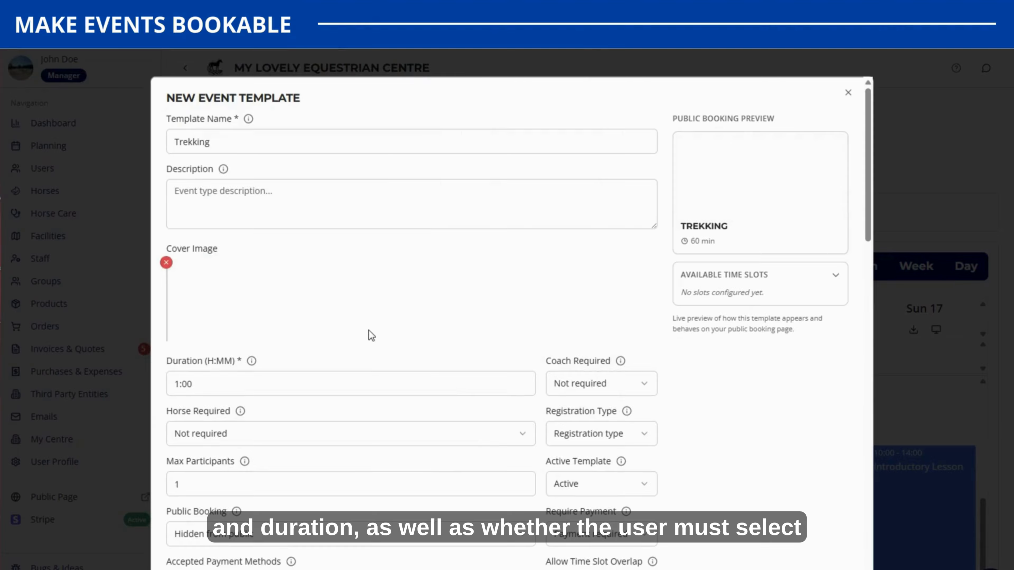
Set the Trekking template's maximum participants to 5 and its public booking to Visible to public
scroll(549, 381, down, 2)
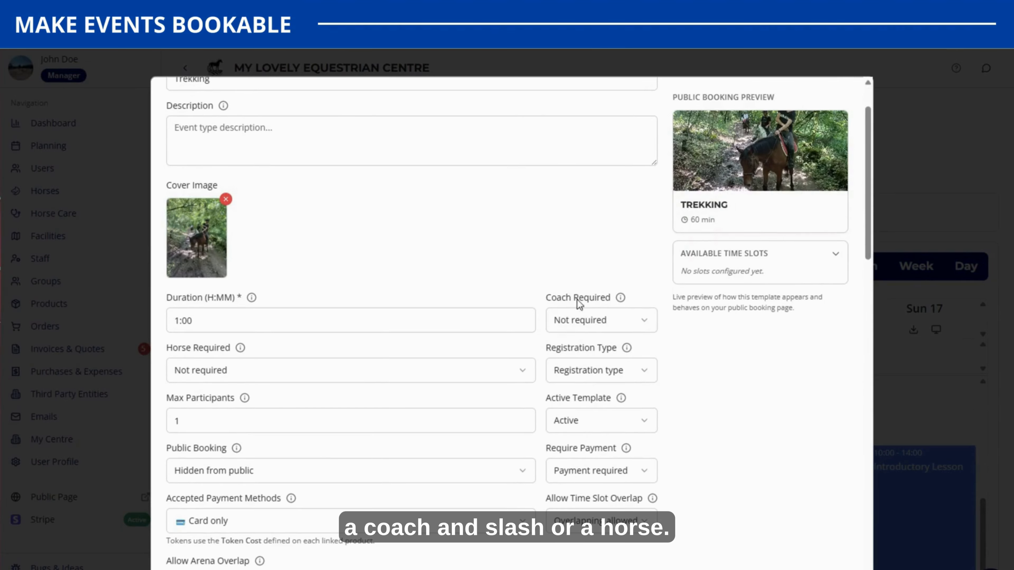
drag(235, 421, 71, 455)
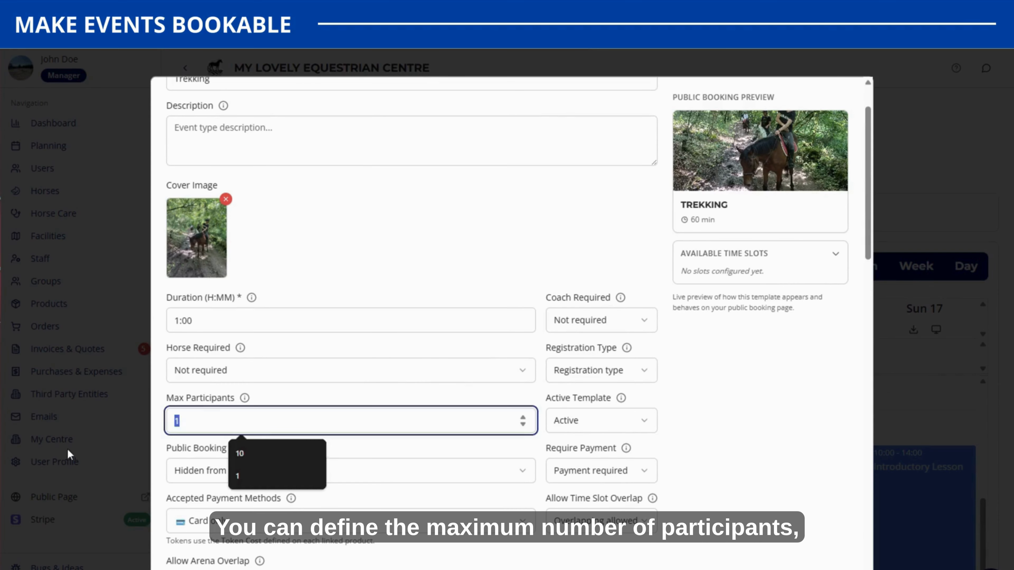
text(5)
click(702, 420)
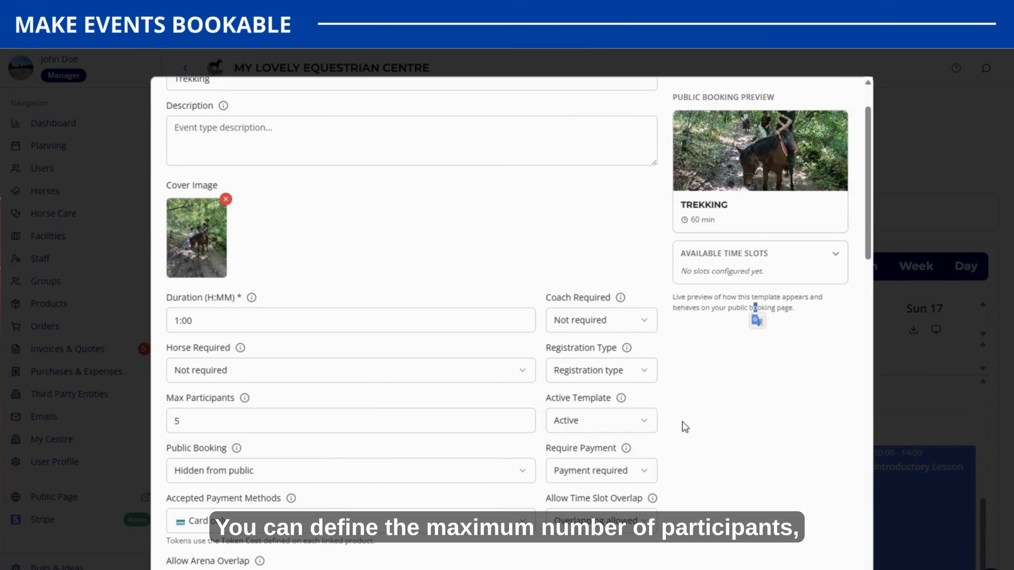
scroll(443, 423, down, 2)
click(450, 408)
click(421, 436)
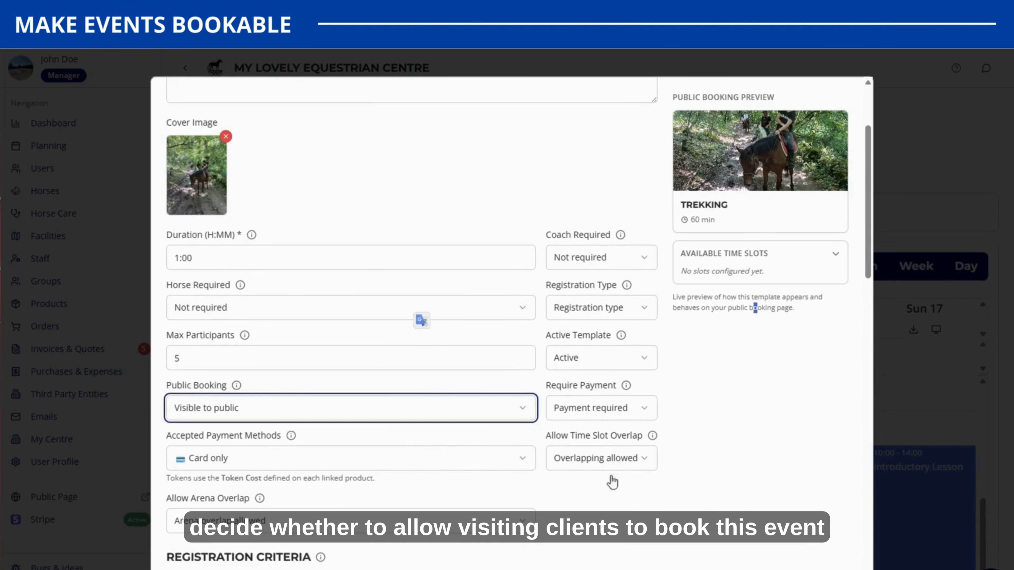
Set the template's accepted payment methods to Both (rider chooses) and its arena overlap setting to No arena overlap
scroll(552, 480, down, 4)
click(459, 333)
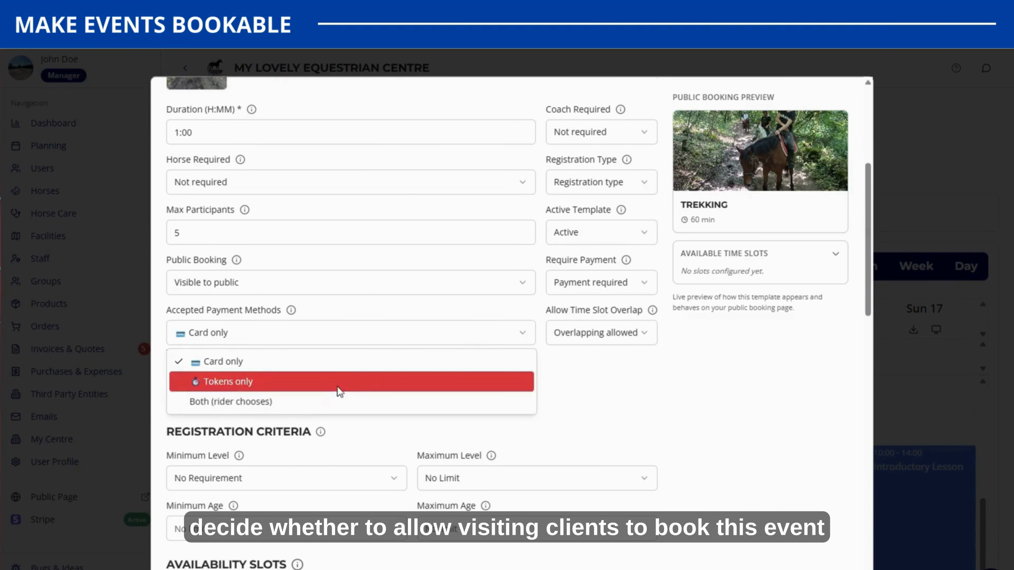
click(322, 402)
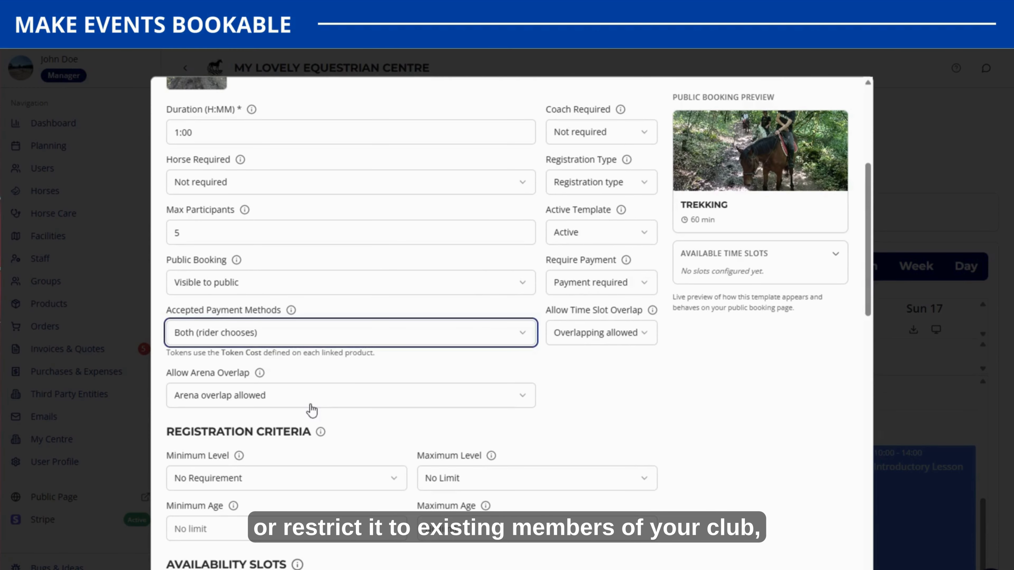
click(629, 403)
scroll(598, 340, down, 2)
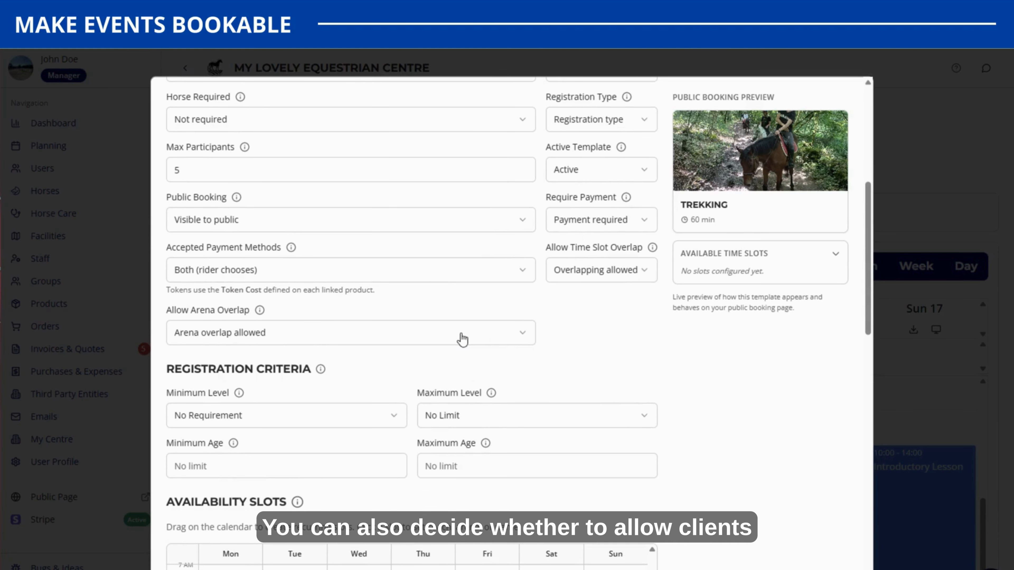
click(481, 335)
click(380, 382)
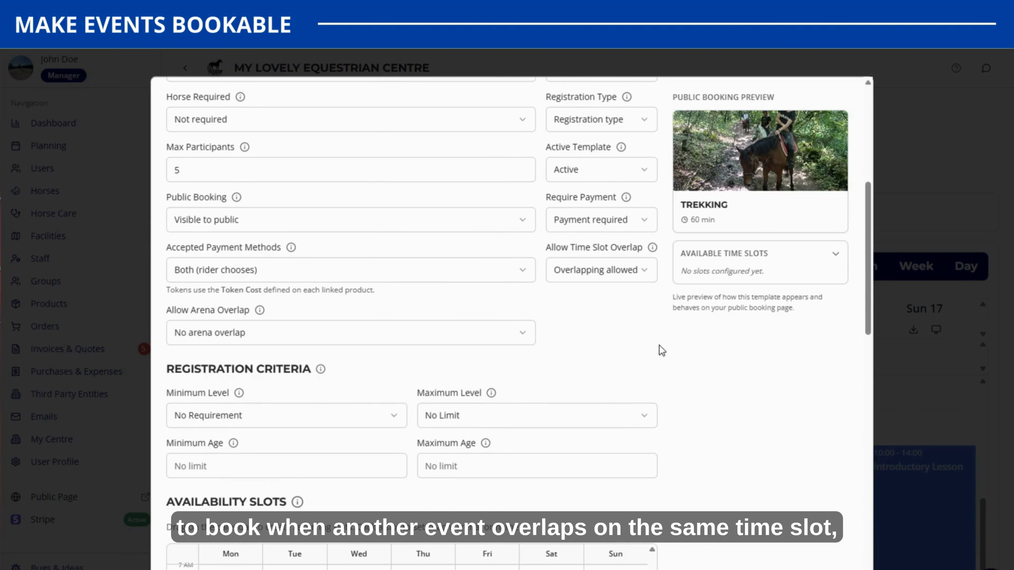
Create one-hour availability slots on Monday at 9 AM and on Tuesday at 9, 10 and 11 AM
scroll(604, 266, down, 2)
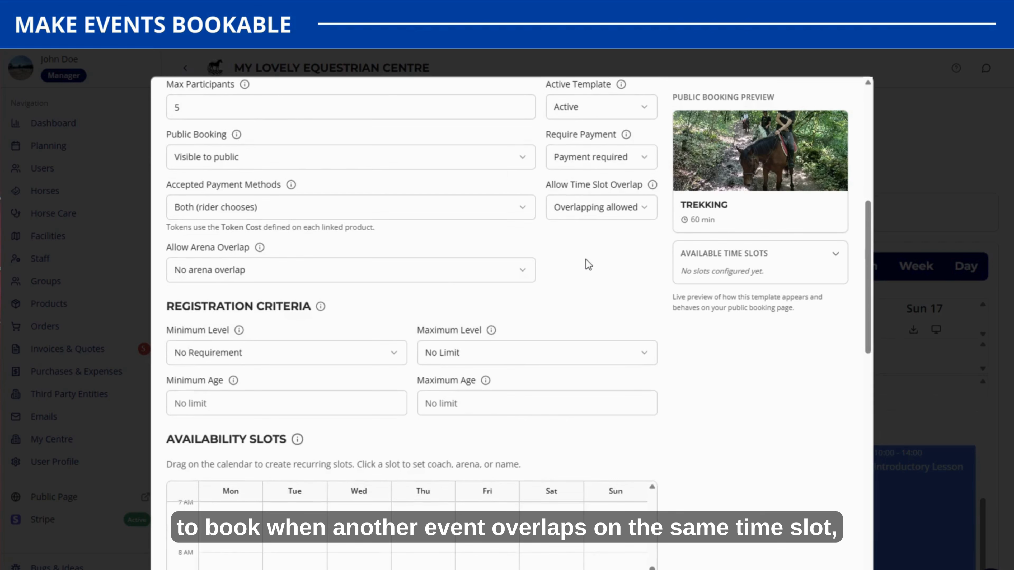
scroll(589, 265, down, 2)
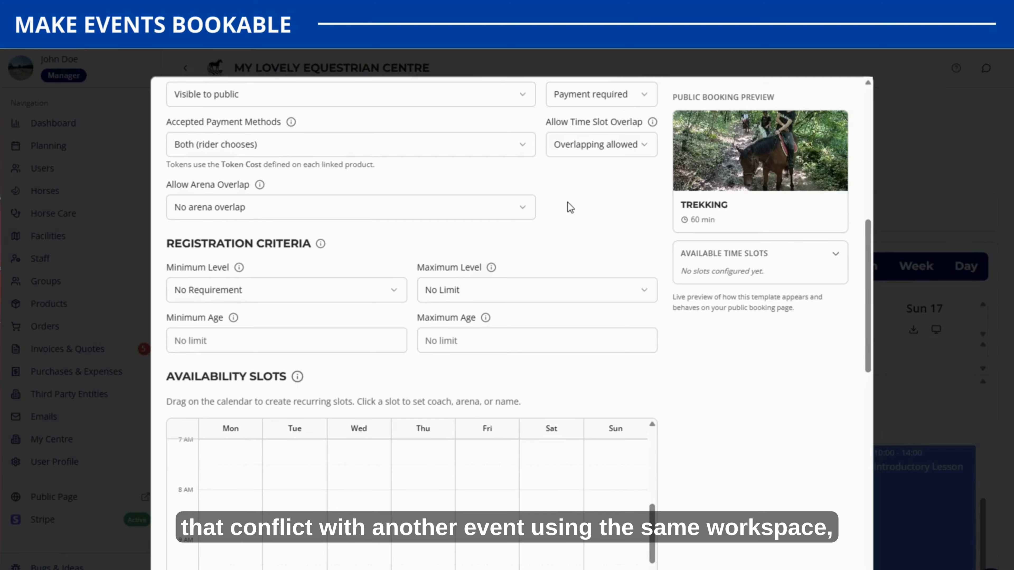
scroll(564, 220, down, 2)
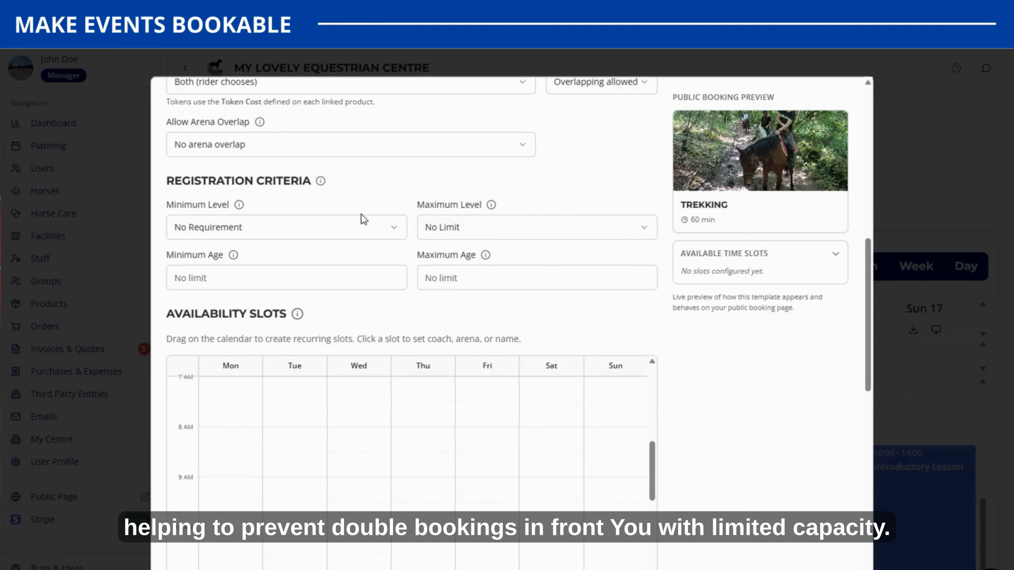
scroll(457, 257, down, 2)
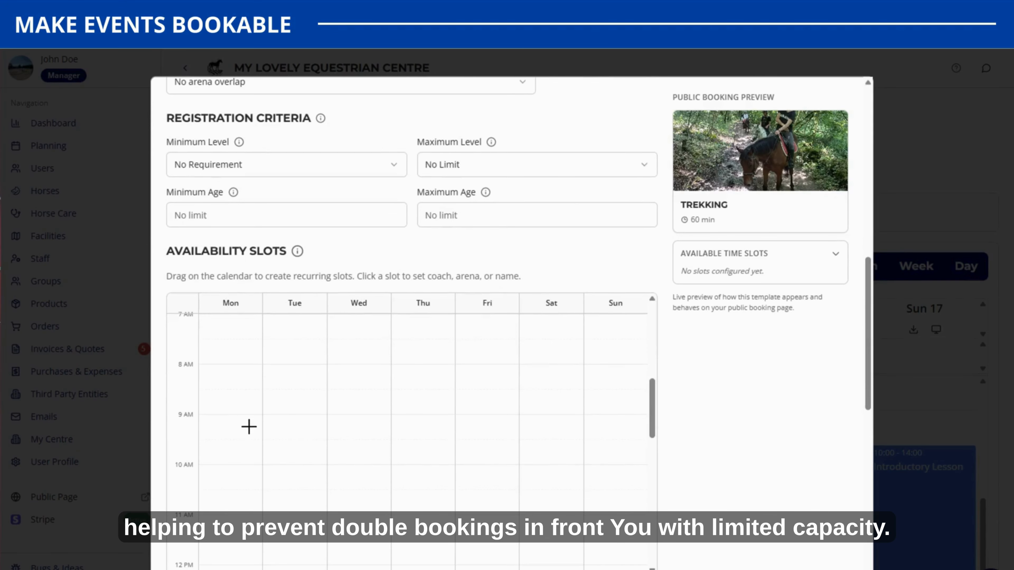
mouse_move(249, 419)
mouse_down()
mouse_move(249, 468)
mouse_move(309, 441)
mouse_up()
click(251, 464)
click(244, 422)
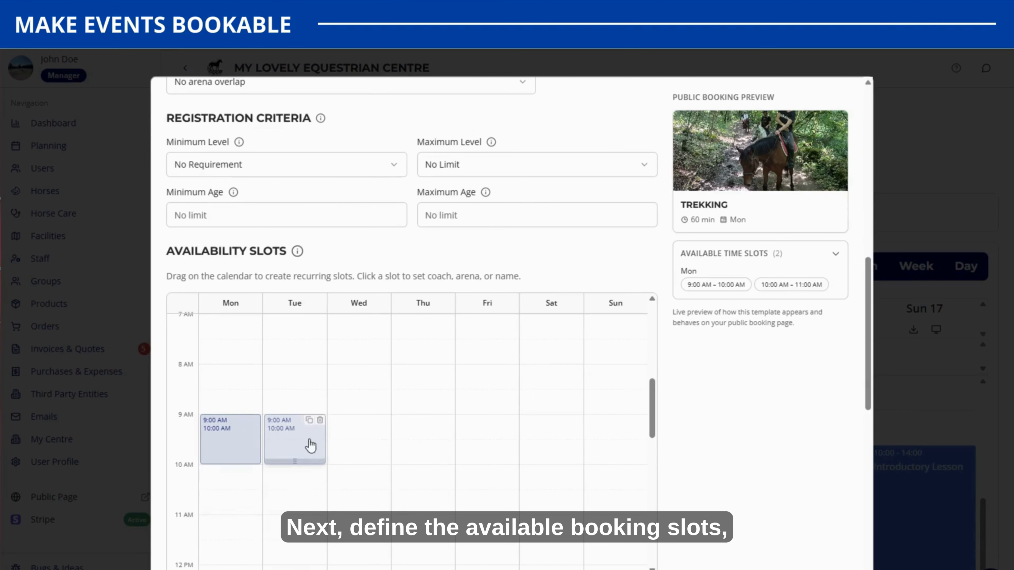
click(309, 420)
click(309, 471)
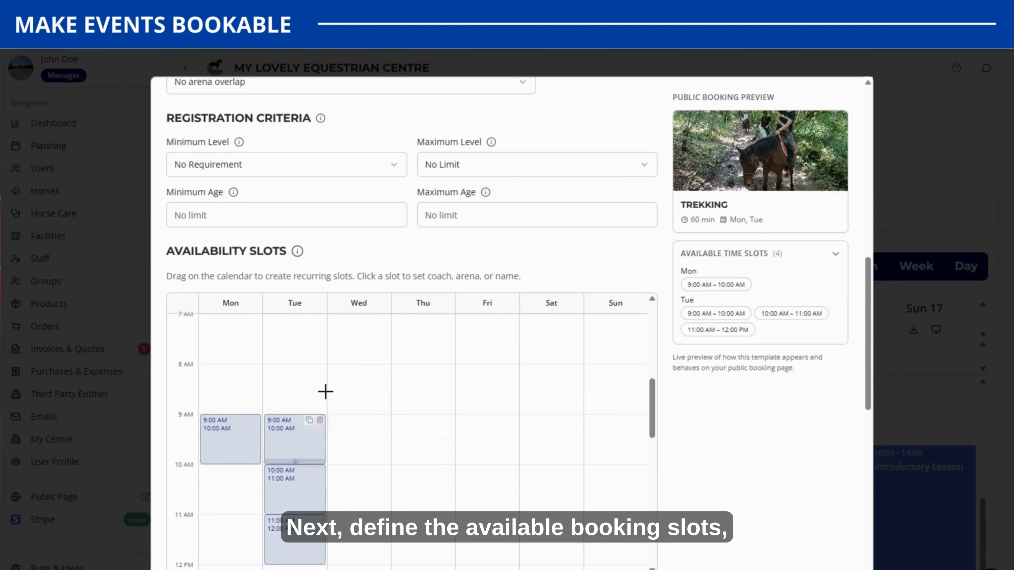
Add the Own Horse Entry product to the Trekking template's booking options
scroll(412, 252, down, 10)
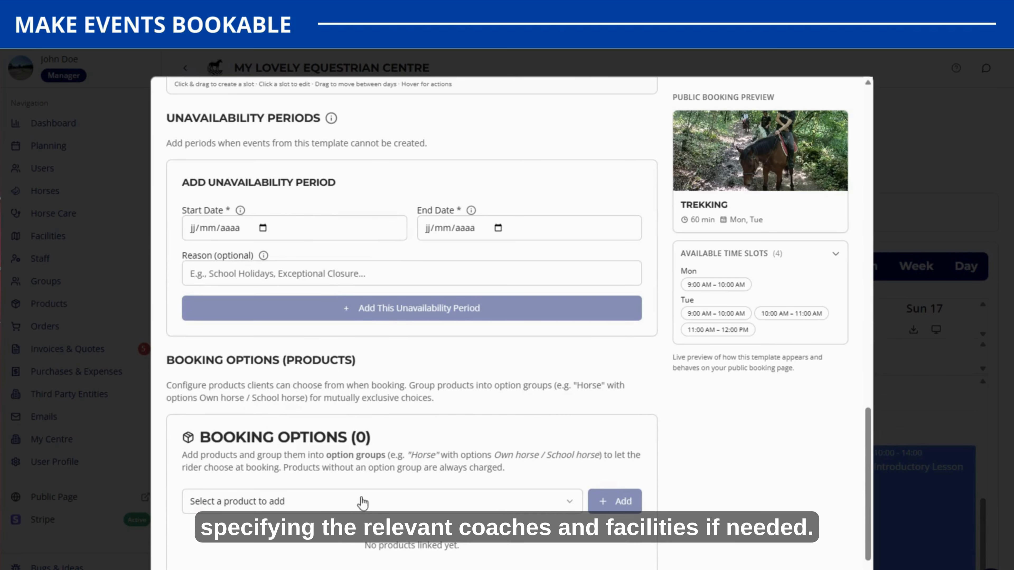
click(362, 501)
click(360, 547)
click(638, 505)
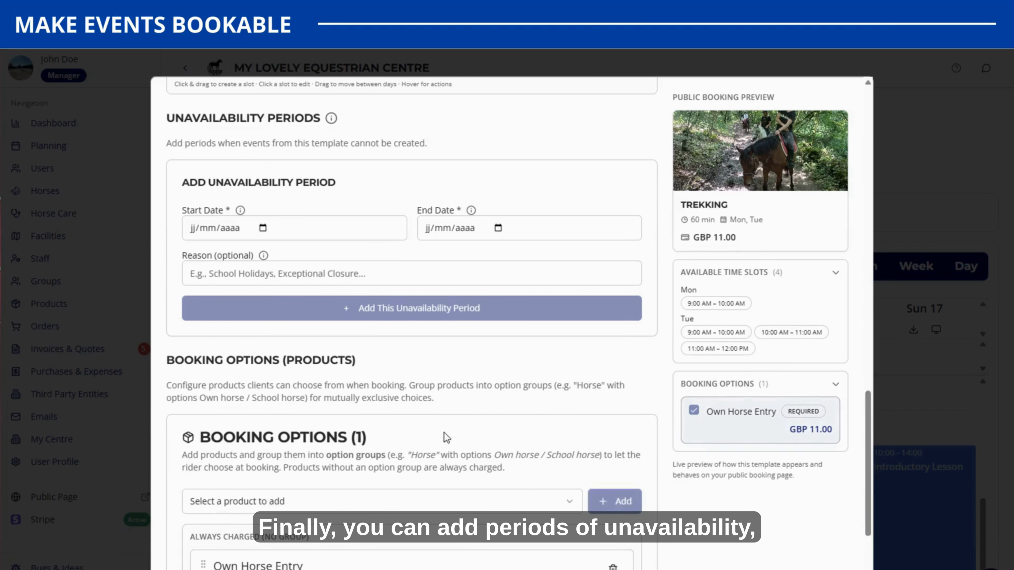
Create a new option group named Horse for the Own Horse Entry product
scroll(446, 437, down, 4)
click(379, 479)
click(343, 529)
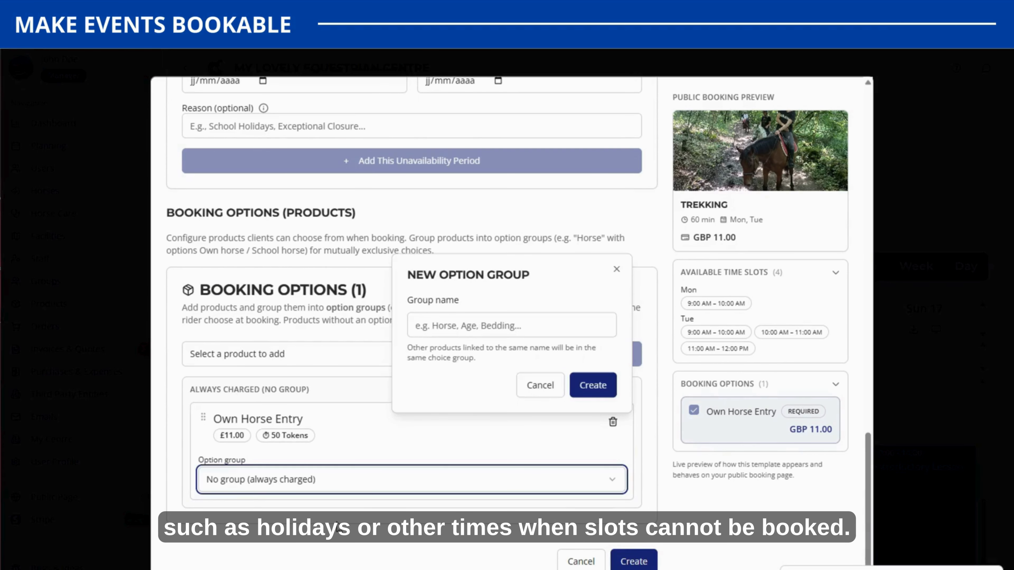
click(588, 317)
text(Horse)
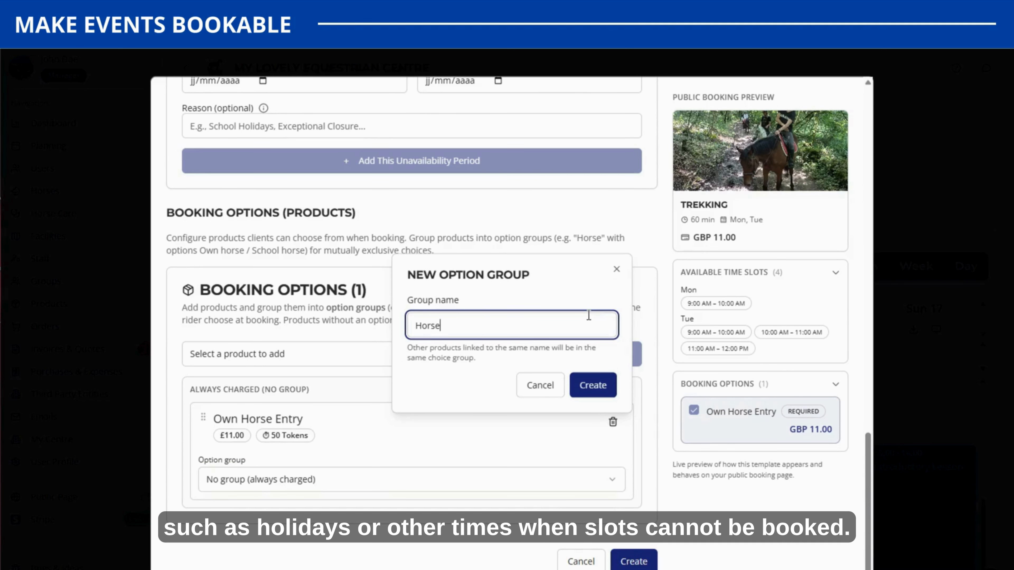
click(594, 385)
Add School Horse Entry to the booking options in the Horse group and create the Trekking template
scroll(527, 351, down, 3)
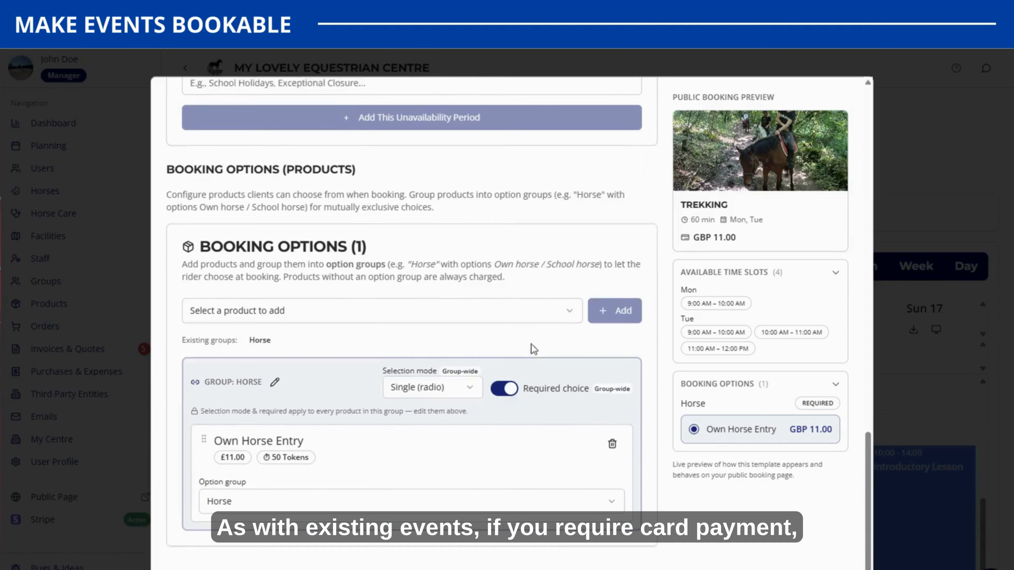
click(429, 296)
click(415, 359)
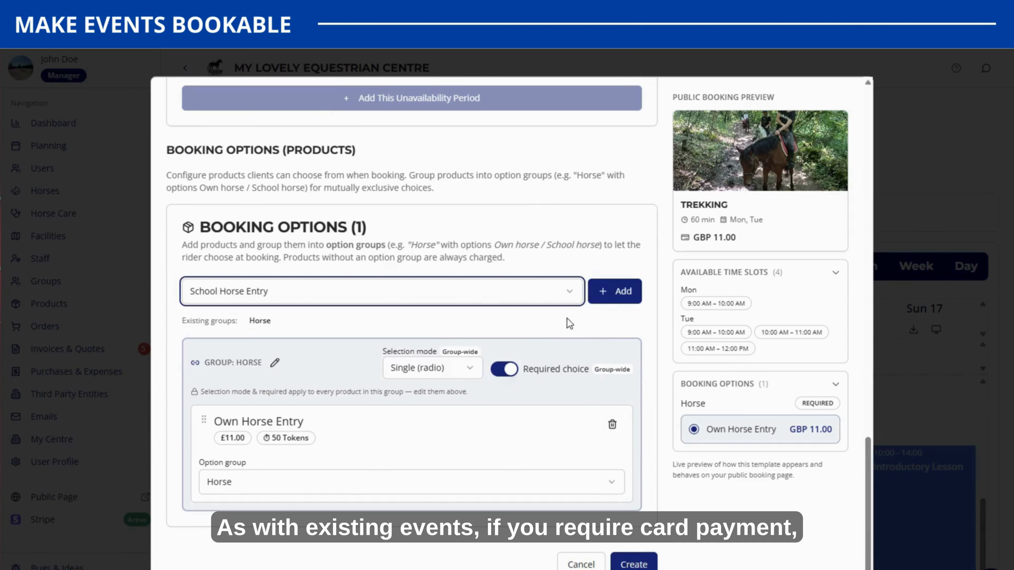
click(615, 292)
scroll(456, 452, down, 2)
drag(382, 518, 413, 403)
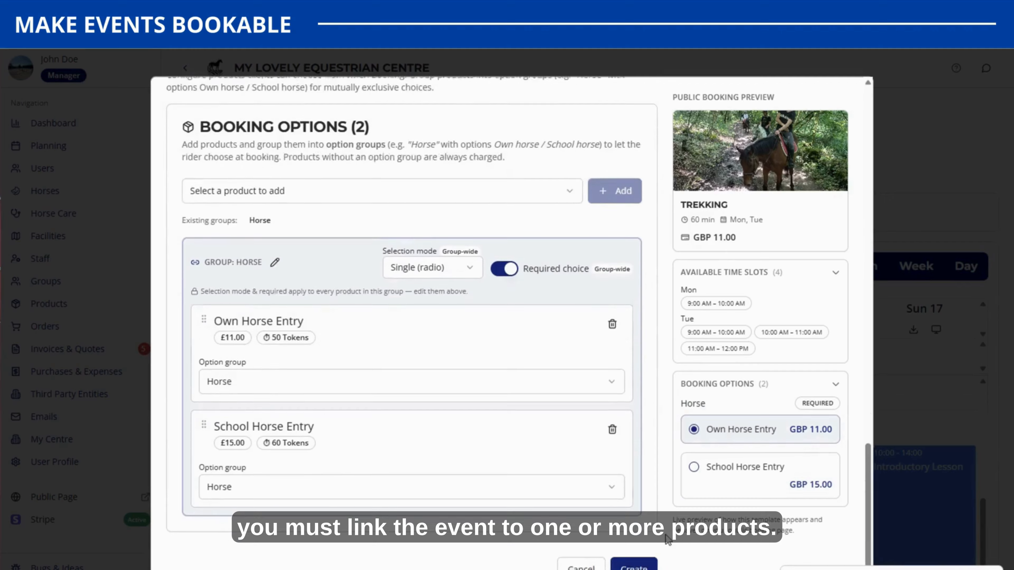
click(633, 561)
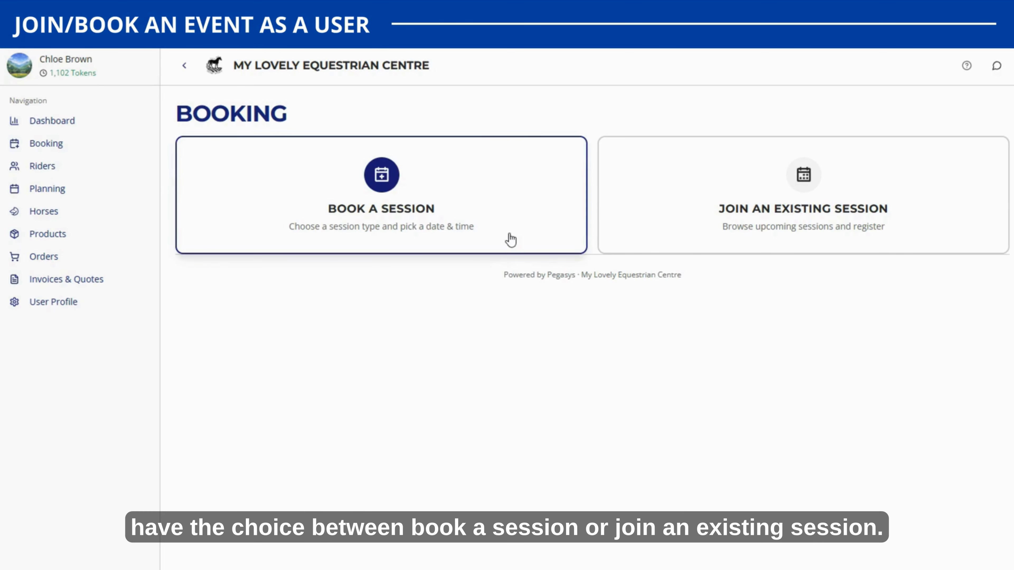
As a client, start joining the existing Introductory Lesson session with School Horse Entry, paying with Tokens
click(784, 244)
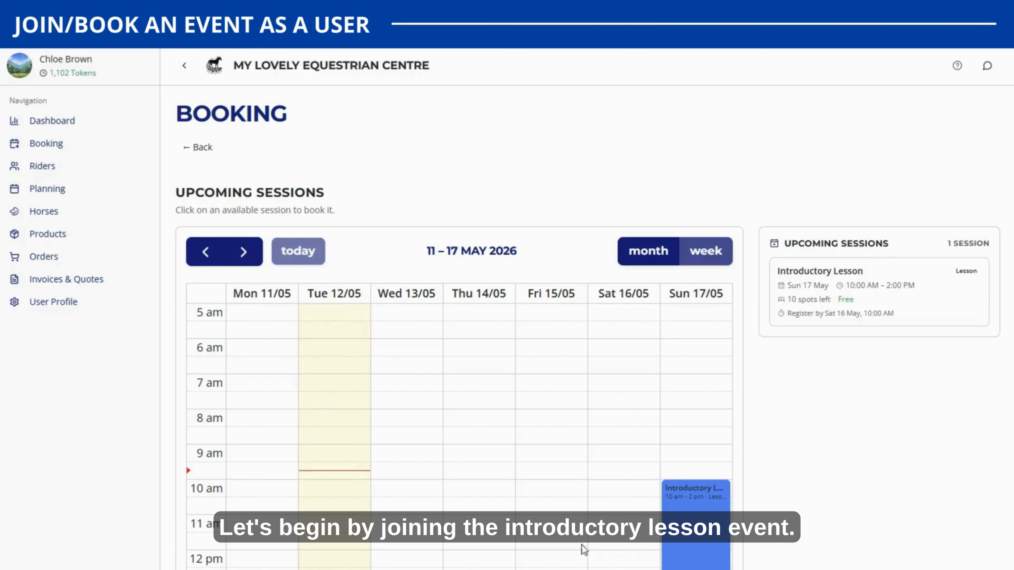
click(831, 298)
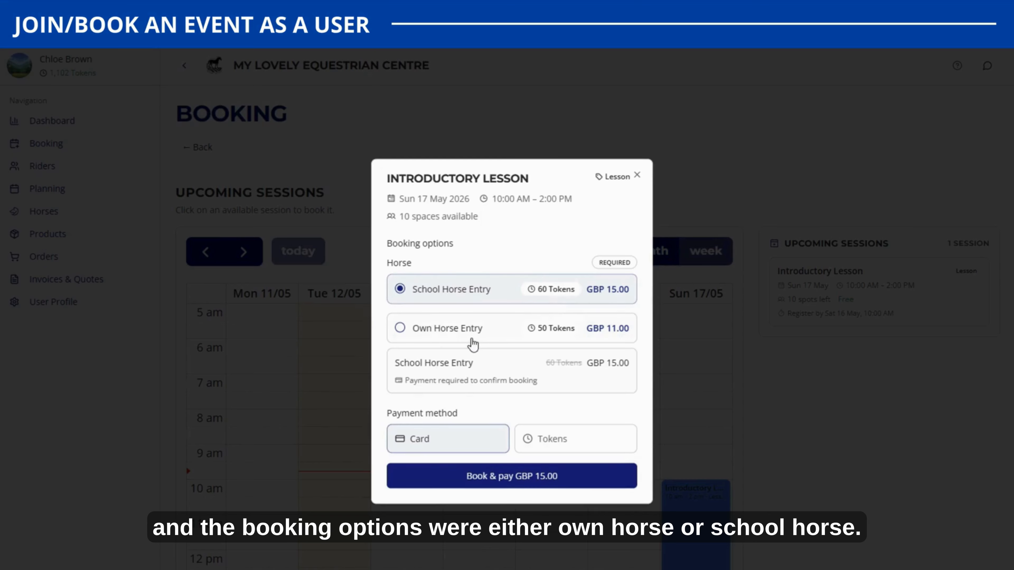
click(448, 330)
click(453, 295)
click(536, 439)
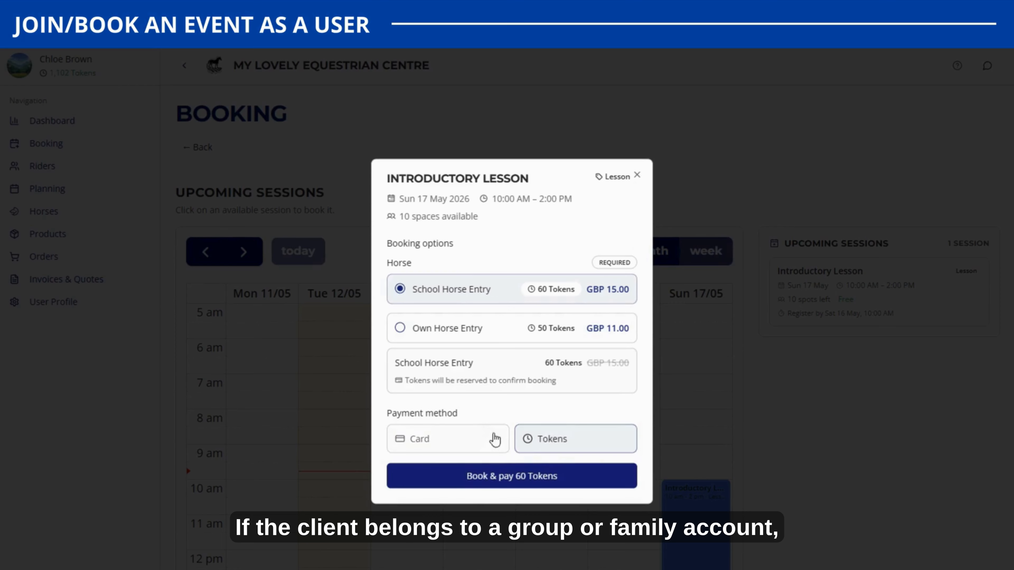
click(516, 475)
Select the second listed participant for the Introductory Lesson booking, then close the form without confirming
scroll(516, 530, down, 3)
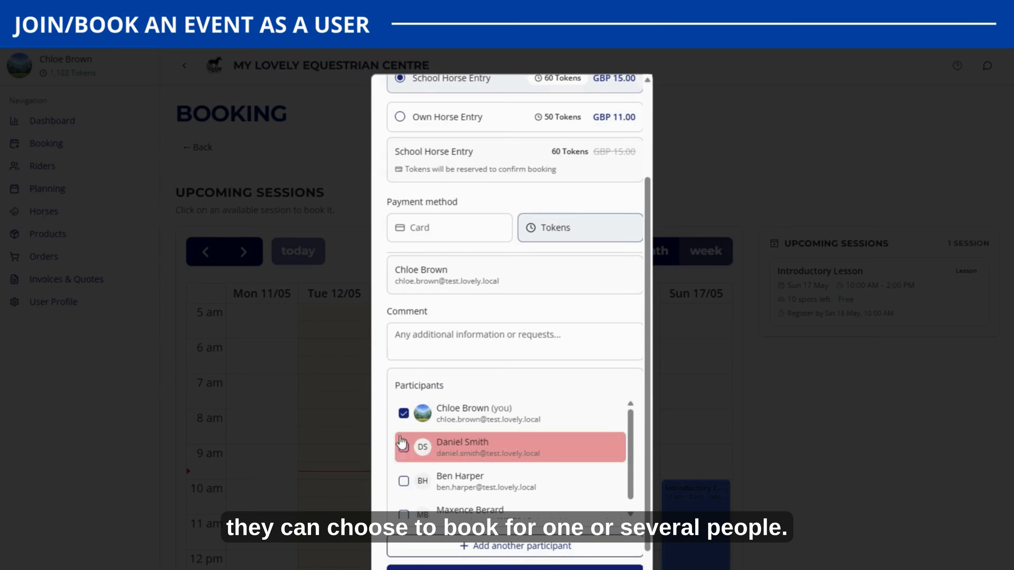
click(404, 448)
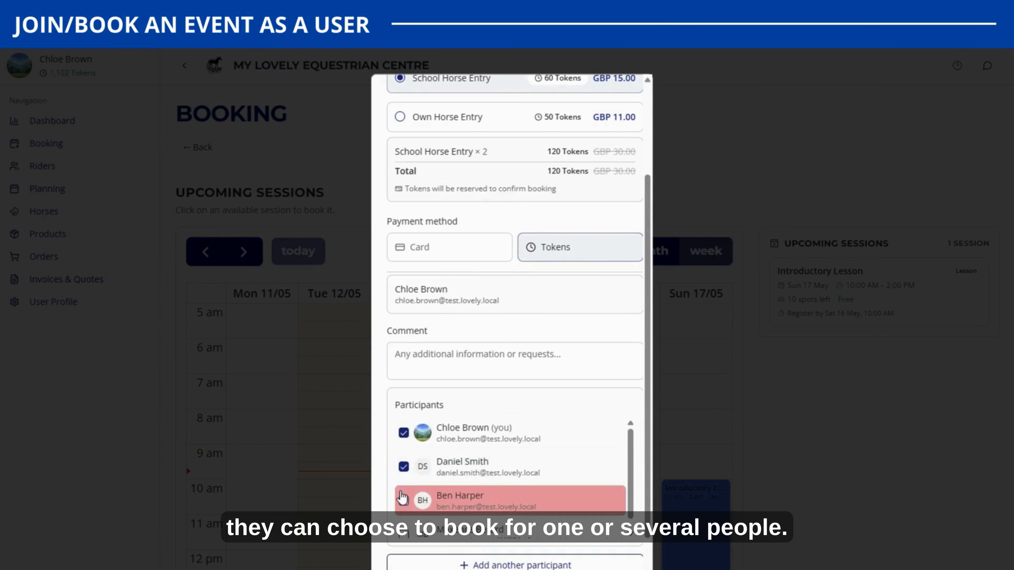
scroll(479, 515, down, 3)
click(692, 198)
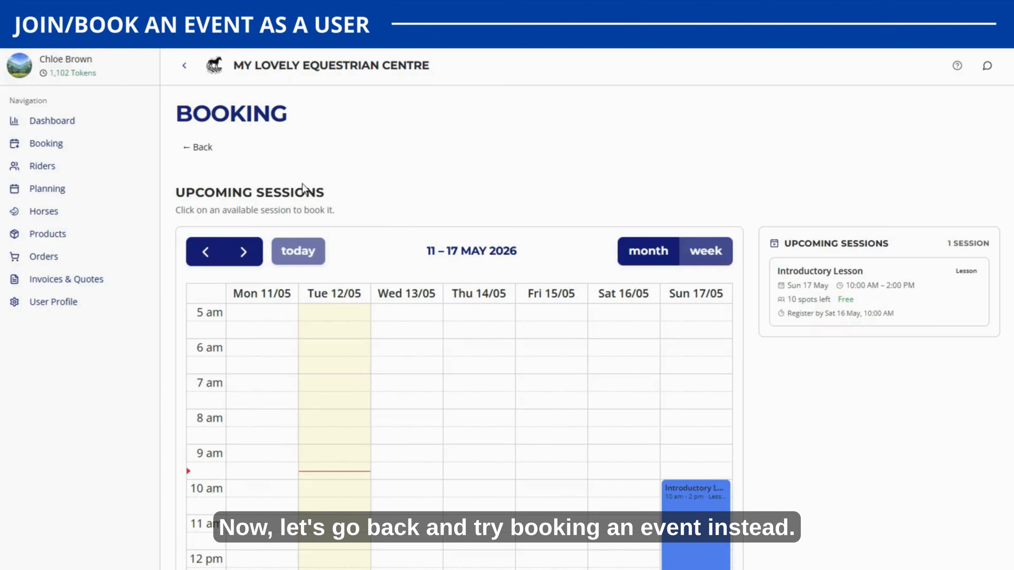
Start booking a Trekking session for Tue 19 May 2026, 9:00–10:00 AM, and choose Tokens as the payment method
click(198, 154)
click(400, 219)
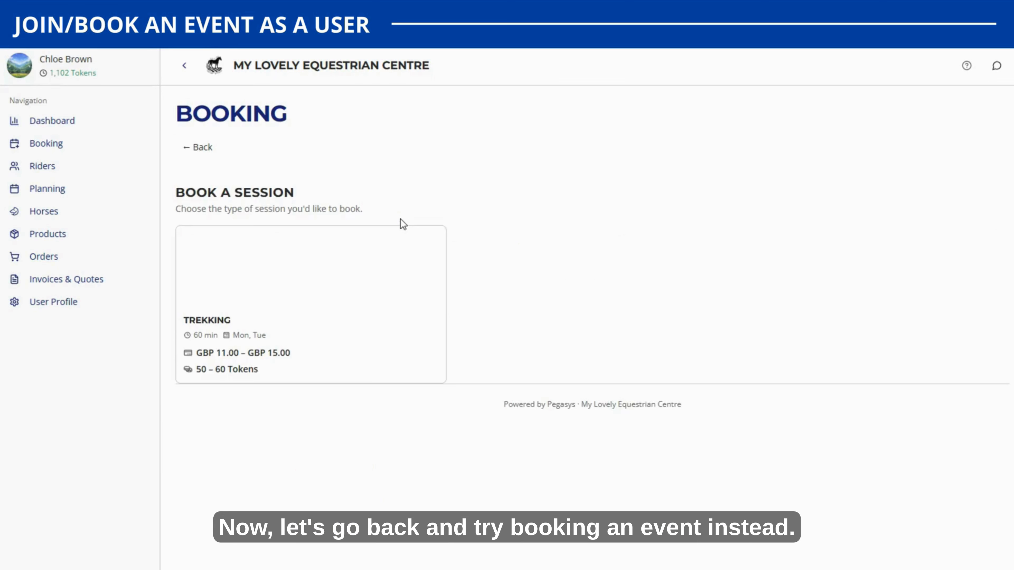
click(198, 329)
click(223, 371)
click(386, 477)
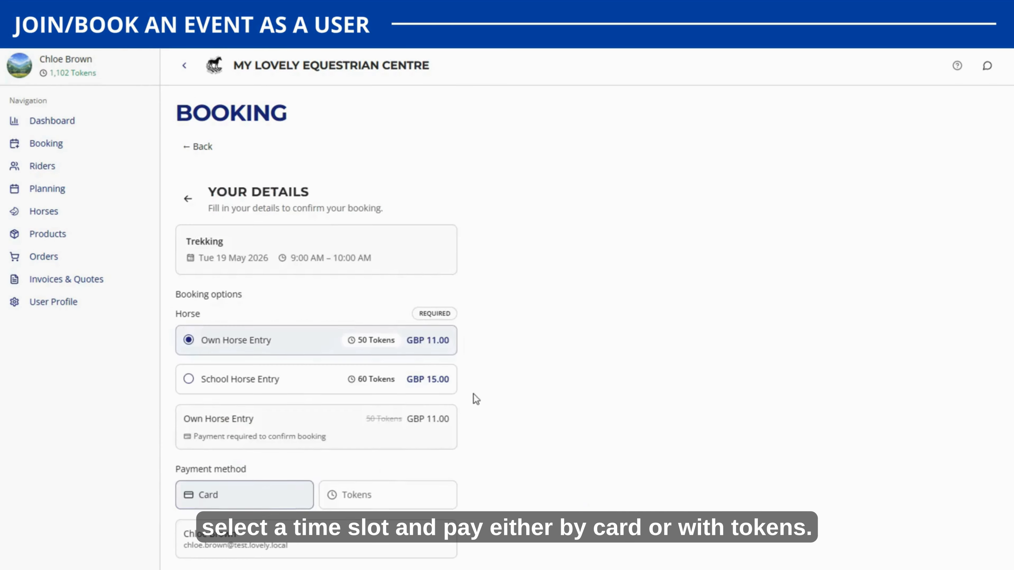
scroll(471, 395, down, 3)
click(335, 364)
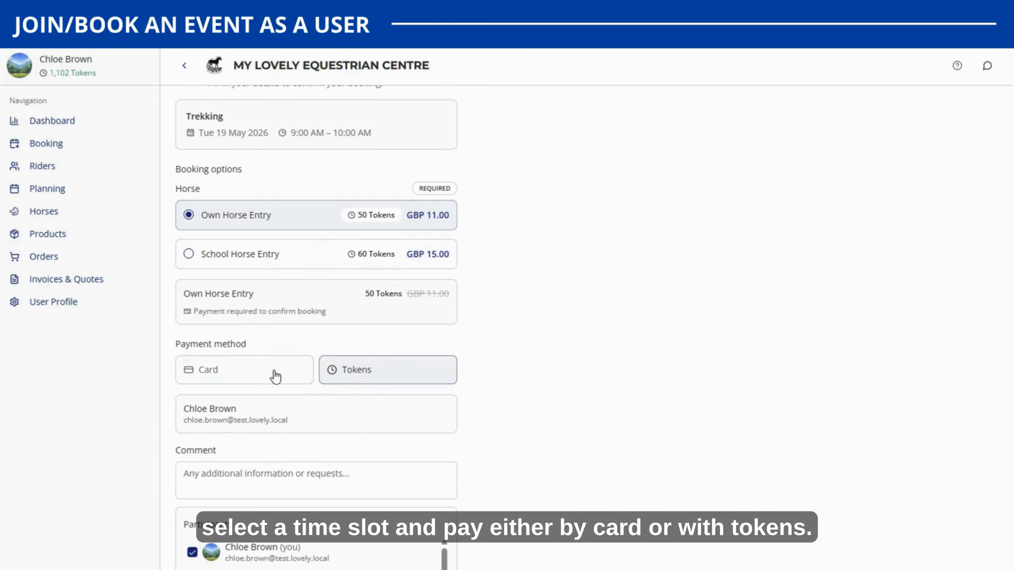
Switch the Trekking booking to Card payment with School Horse Entry, and change which listed participants are selected
click(274, 375)
click(187, 256)
scroll(193, 359, down, 5)
click(193, 380)
click(192, 414)
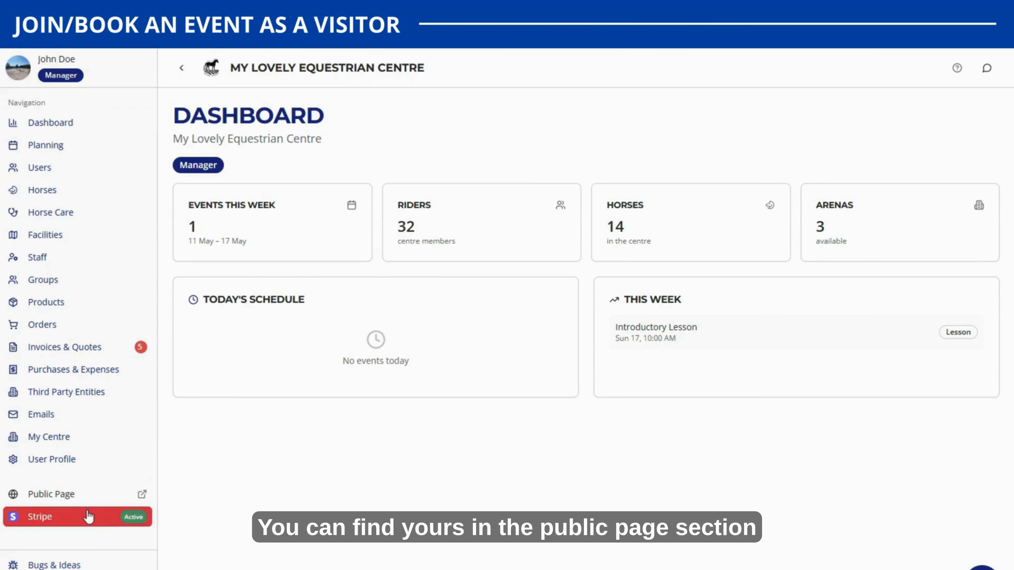
Open the centre's public page and view the existing Introductory Lesson on Sun 17 May as a visitor, then return to the session choices
click(99, 497)
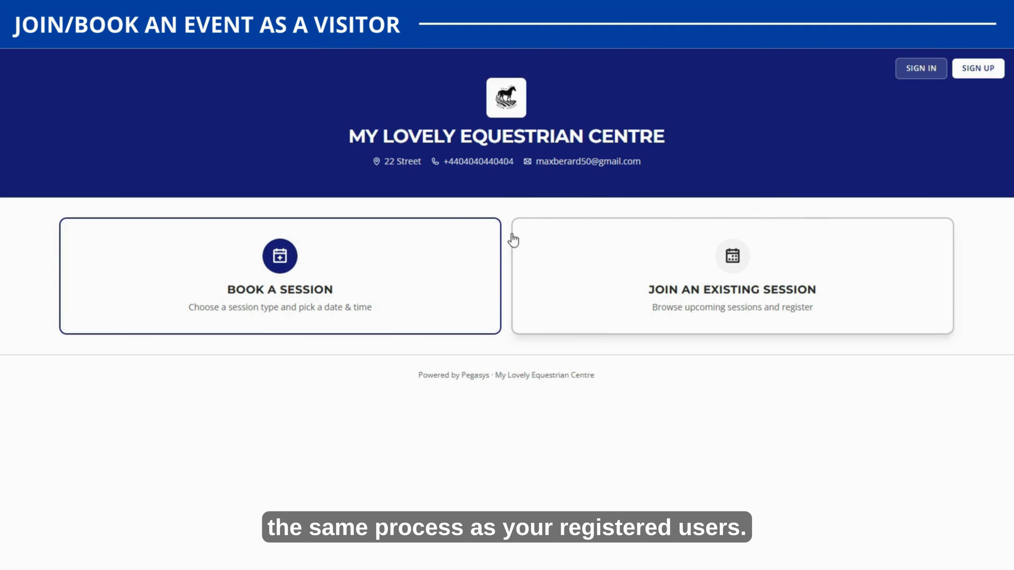
click(617, 267)
scroll(663, 496, down, 3)
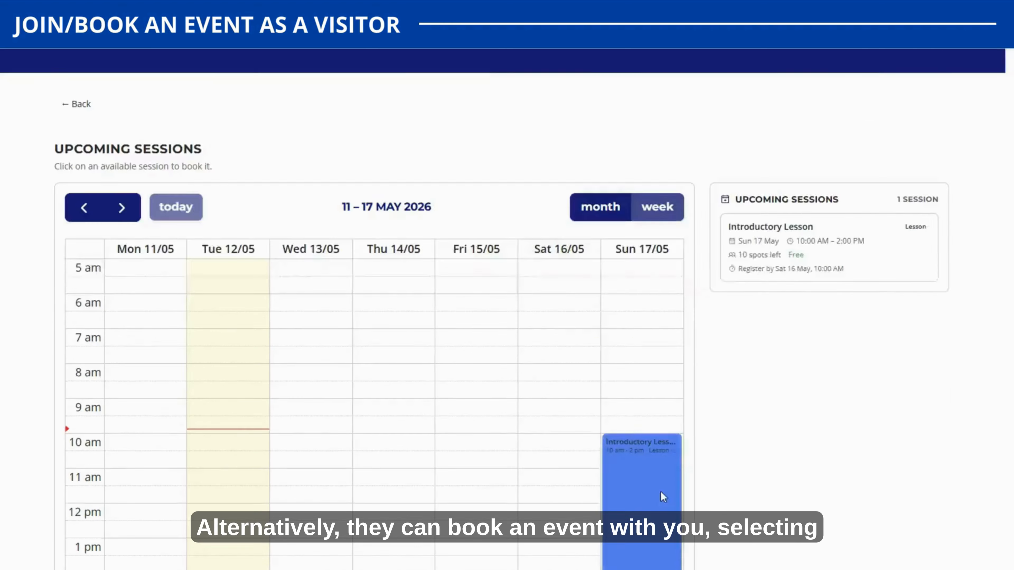
click(663, 495)
click(764, 425)
scroll(763, 424, up, 3)
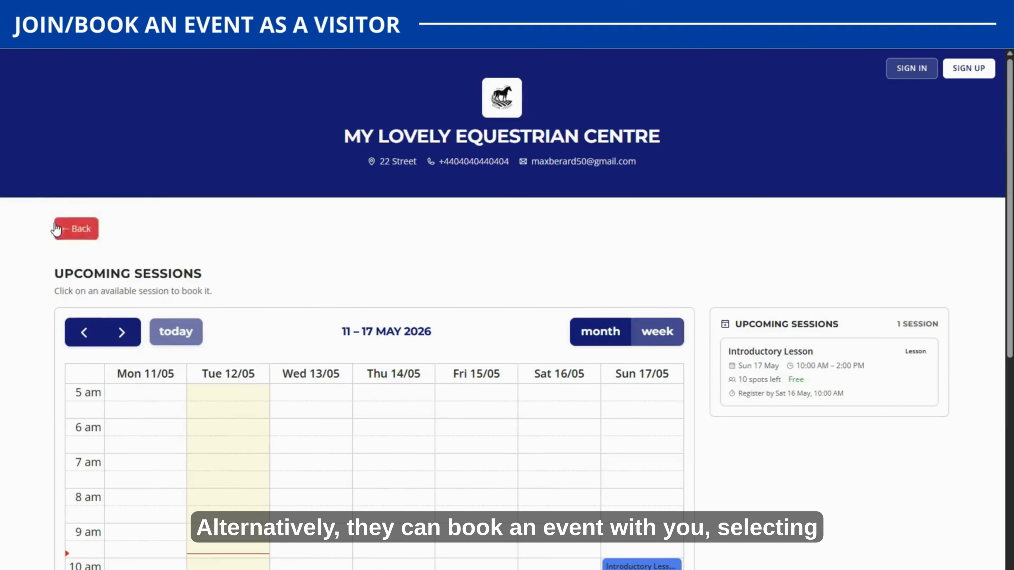
click(76, 228)
As a visitor, start booking a Trekking session for Tue 26 May 2026, 9:00–10:00 AM
click(270, 330)
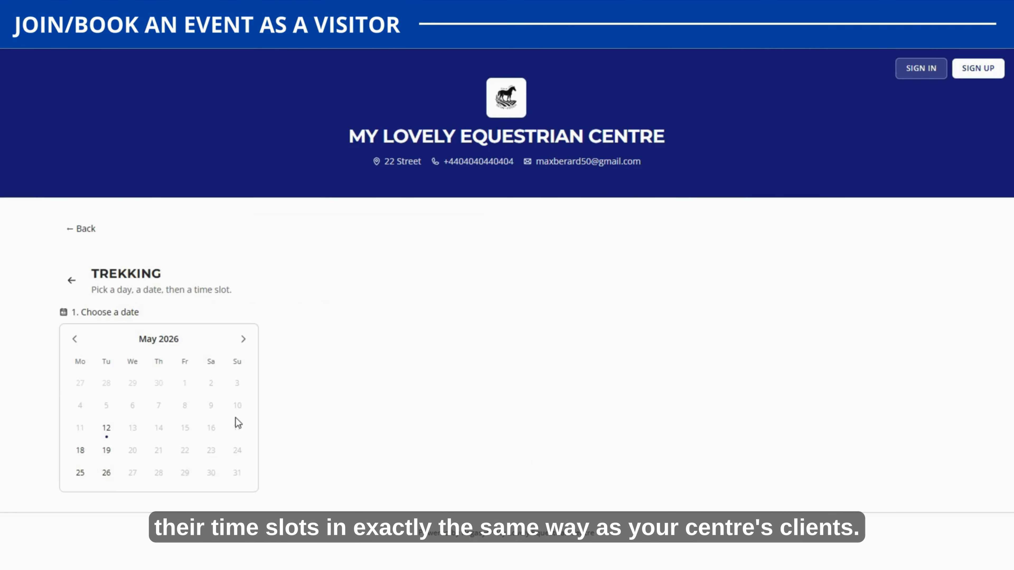
click(109, 475)
click(154, 551)
Review the horse options and visitor detail fields in the Trekking booking form, then leave it without confirming
scroll(287, 507, down, 8)
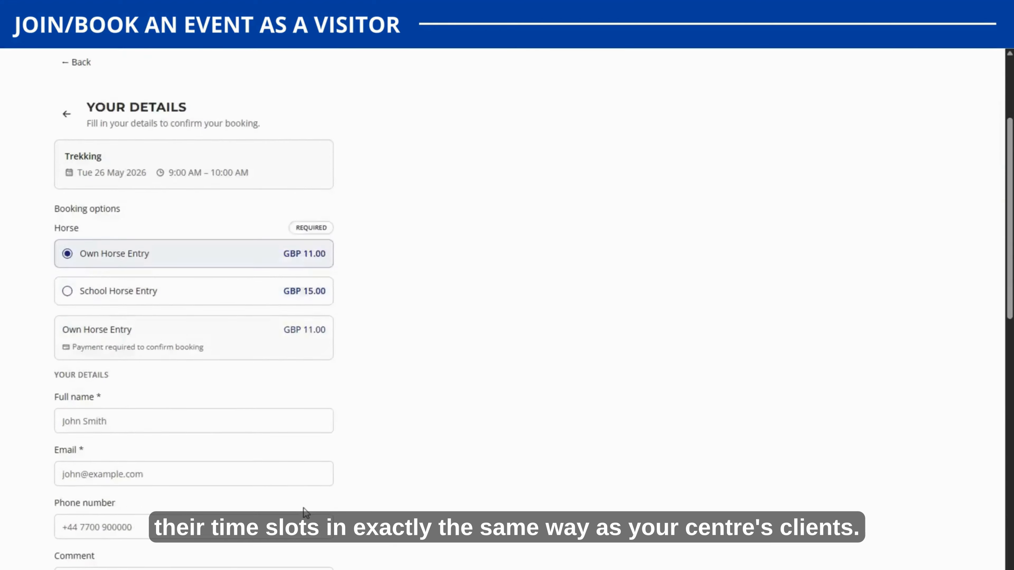
scroll(366, 473, up, 8)
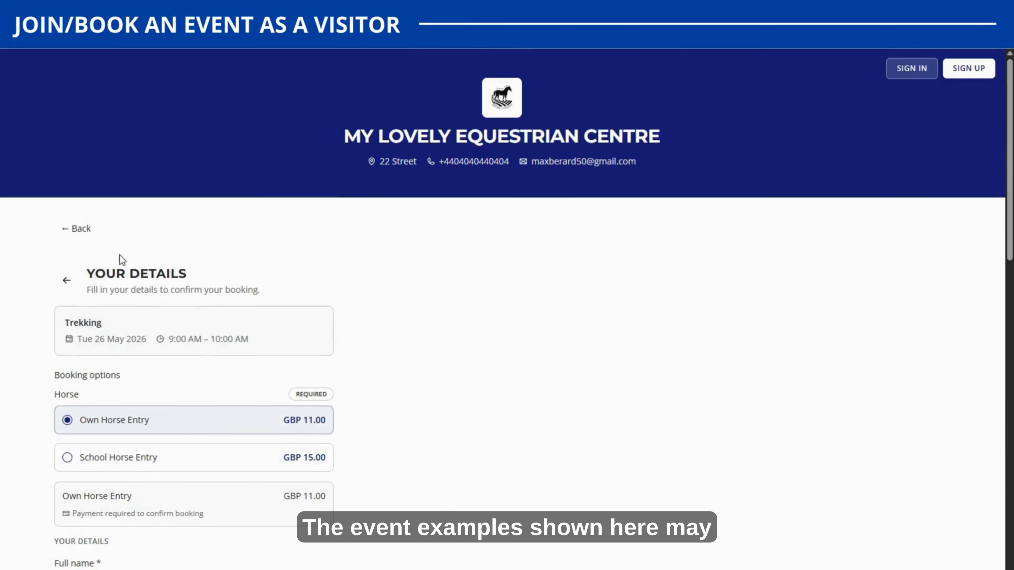
scroll(96, 270, down, 10)
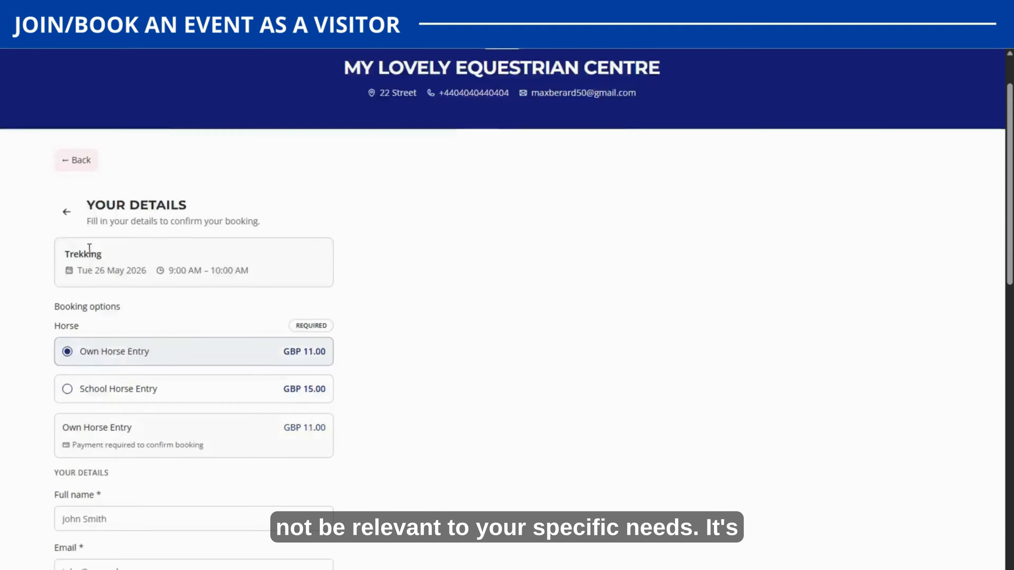
scroll(97, 272, up, 10)
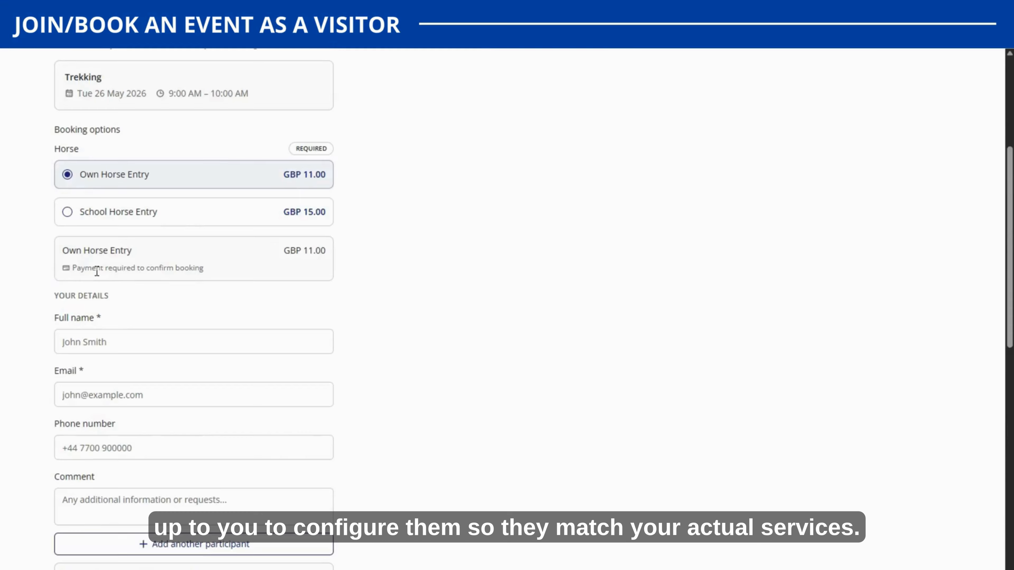
click(76, 165)
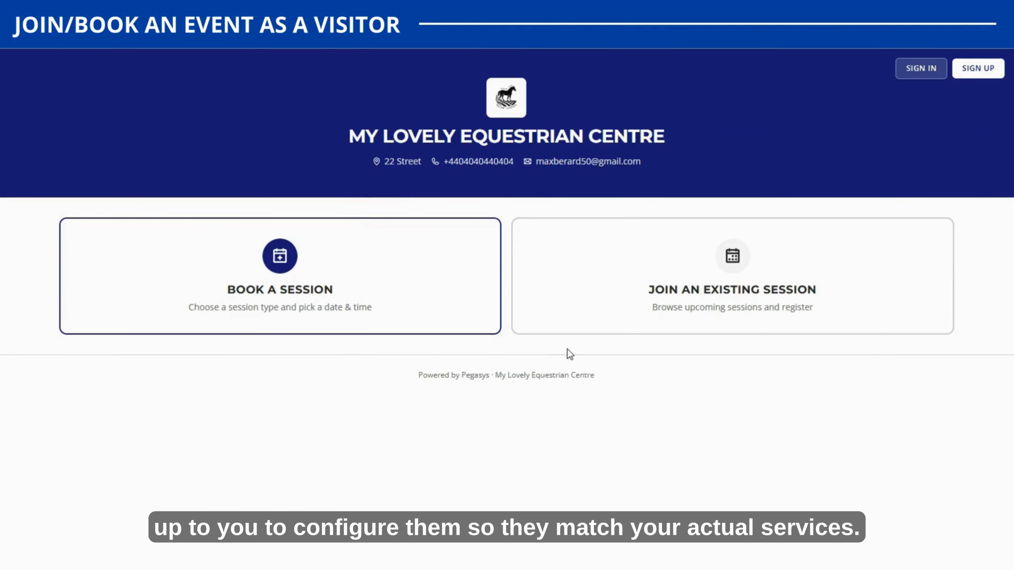